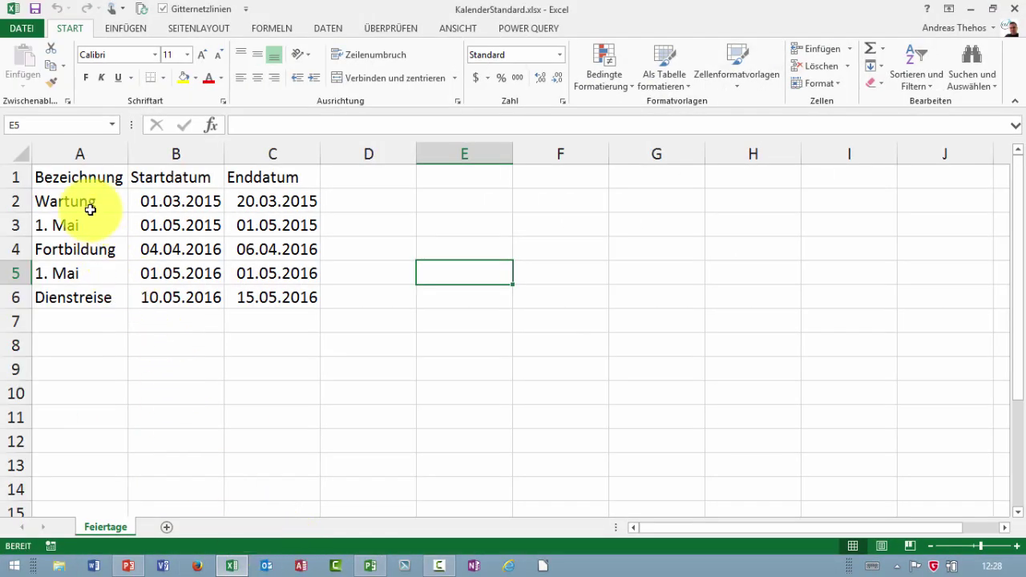
Step: Copy range A2:C6 on the Feiertage sheet: five exceptions with start and end dates
mouse_move(275, 296)
left_mouse_down()
mouse_move(64, 185)
mouse_move(279, 288)
left_mouse_up()
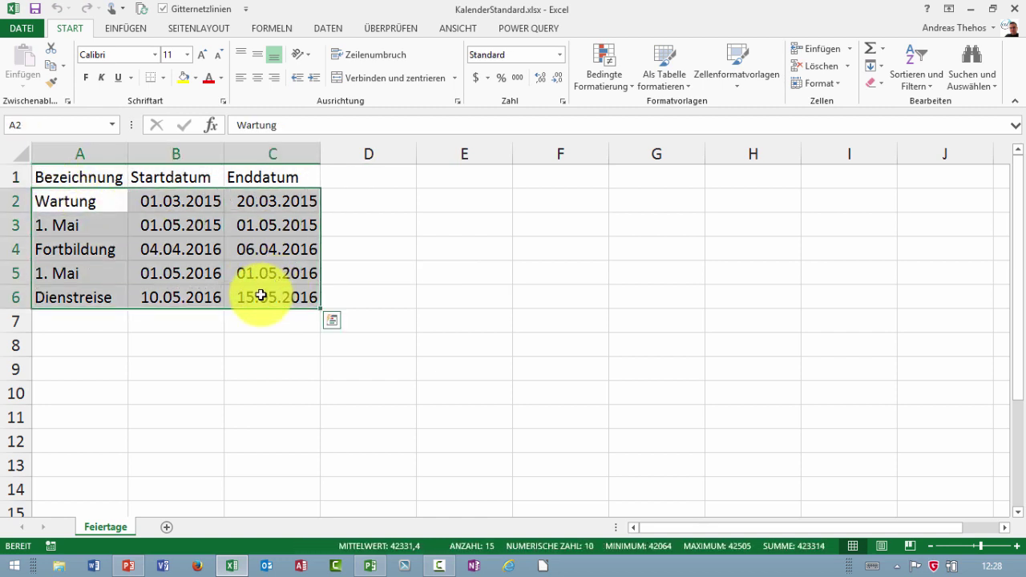
key("ctrl+c")
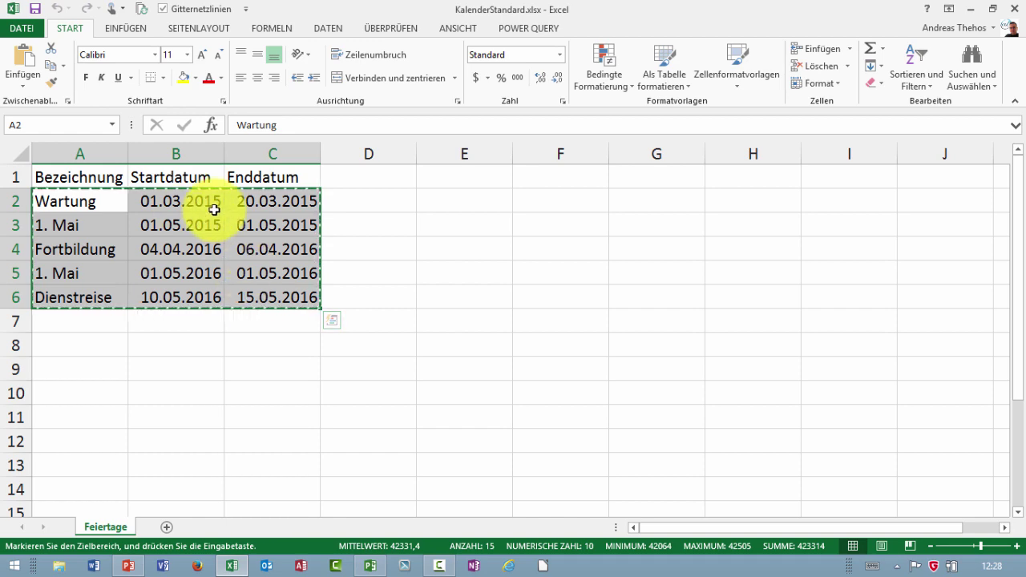
Step: Start a new blank project and move the Dauer column after Ende
left_click(369, 566)
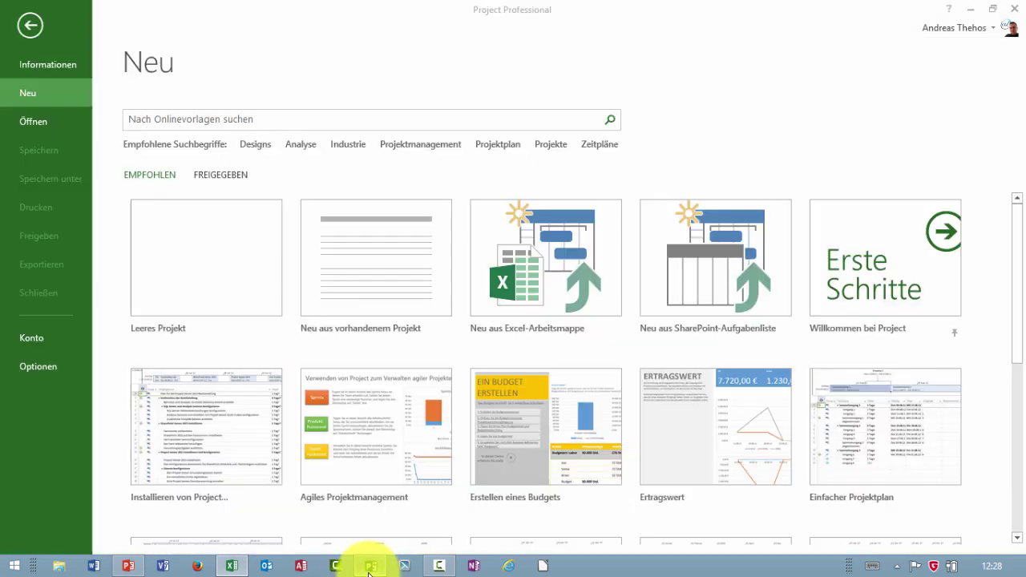
left_click(248, 313)
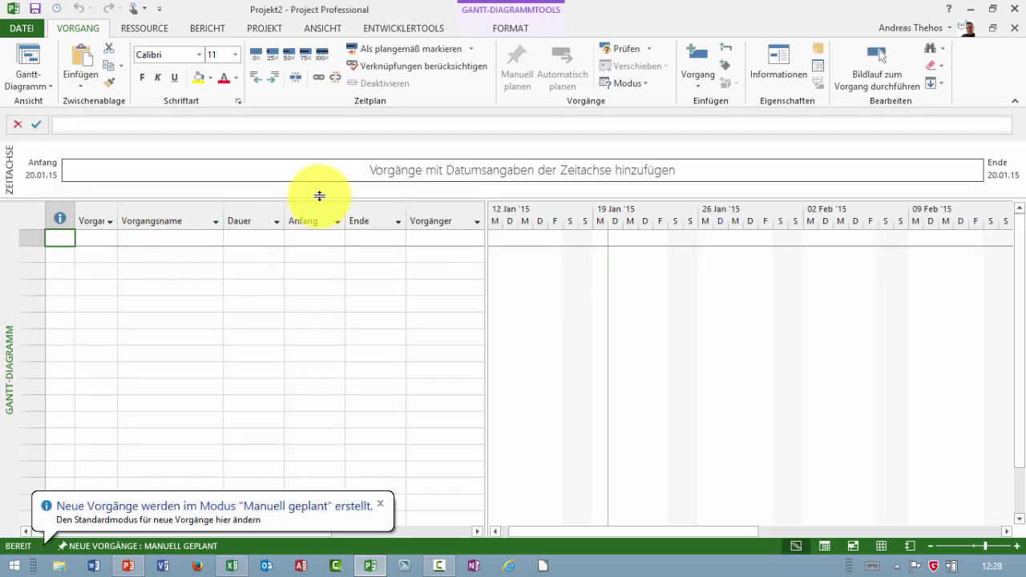
left_click(249, 220)
left_click_drag(243, 222, 387, 207)
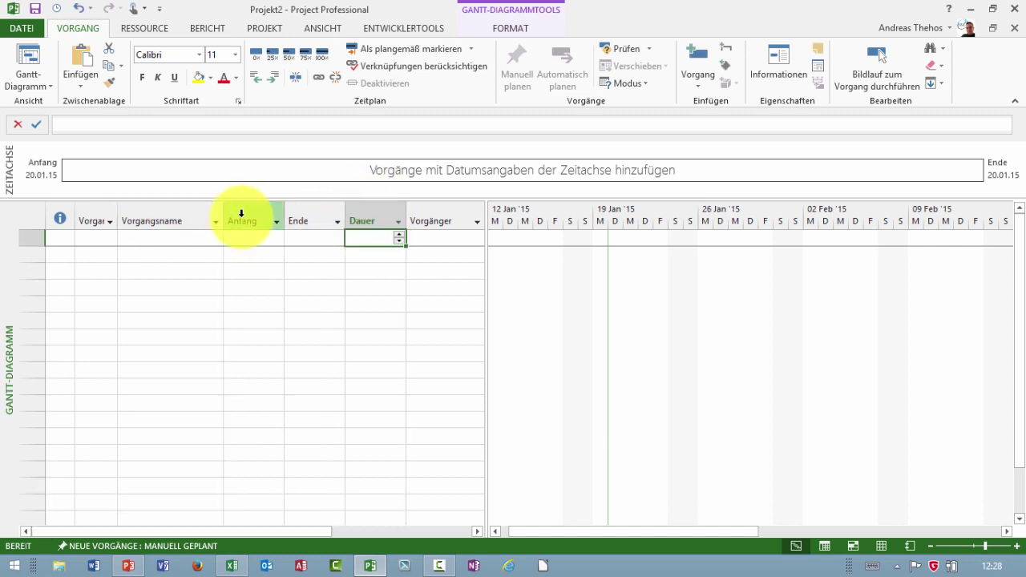
Step: Paste the five Feiertage rows as tasks, view their later bars, then close Projekt2
left_click(192, 241)
key("ctrl+v")
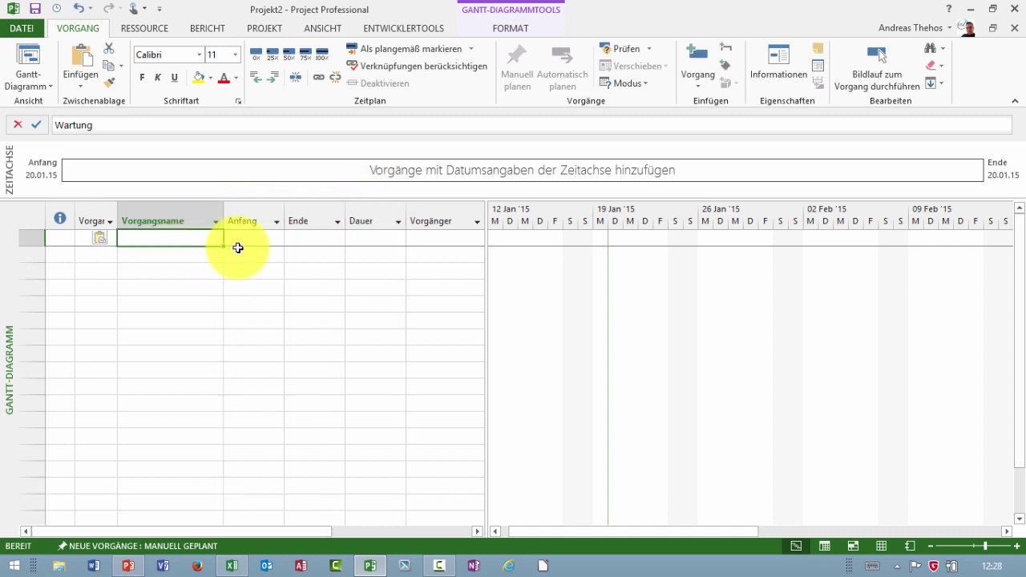
scroll(754, 295, "down", 1)
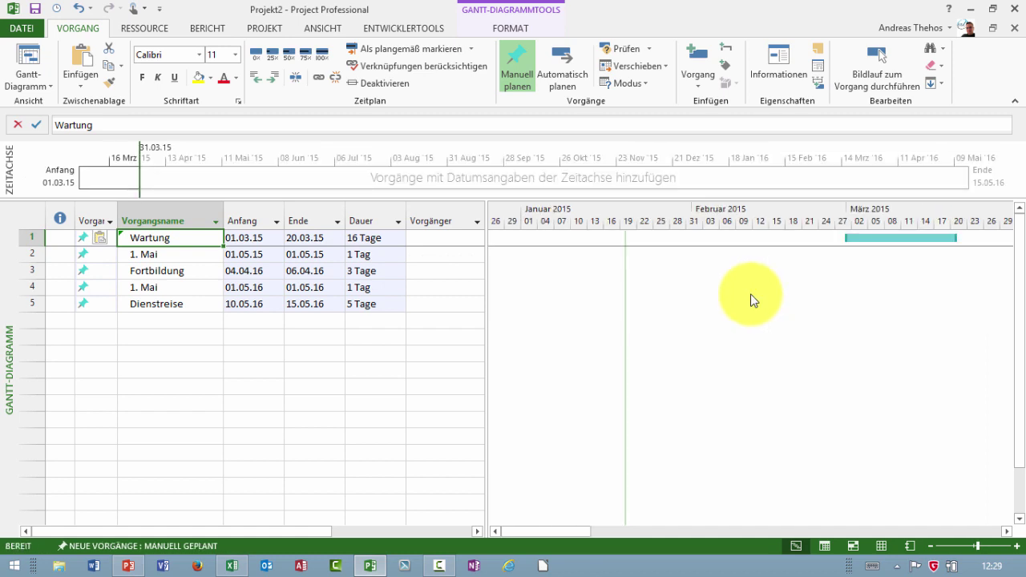
scroll(749, 293, "down", 1)
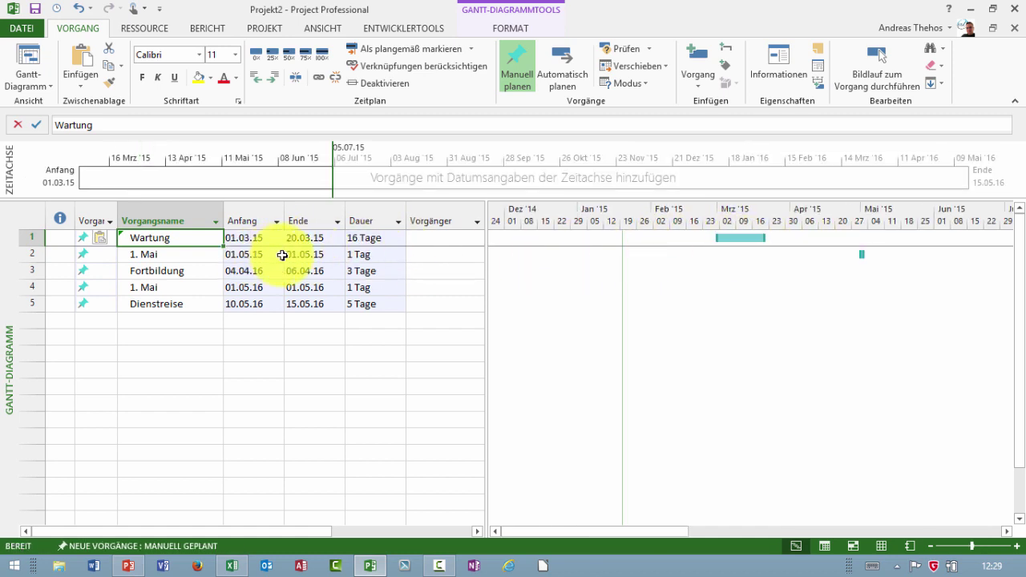
left_click(1007, 531)
left_click_drag(1009, 533, 1009, 533)
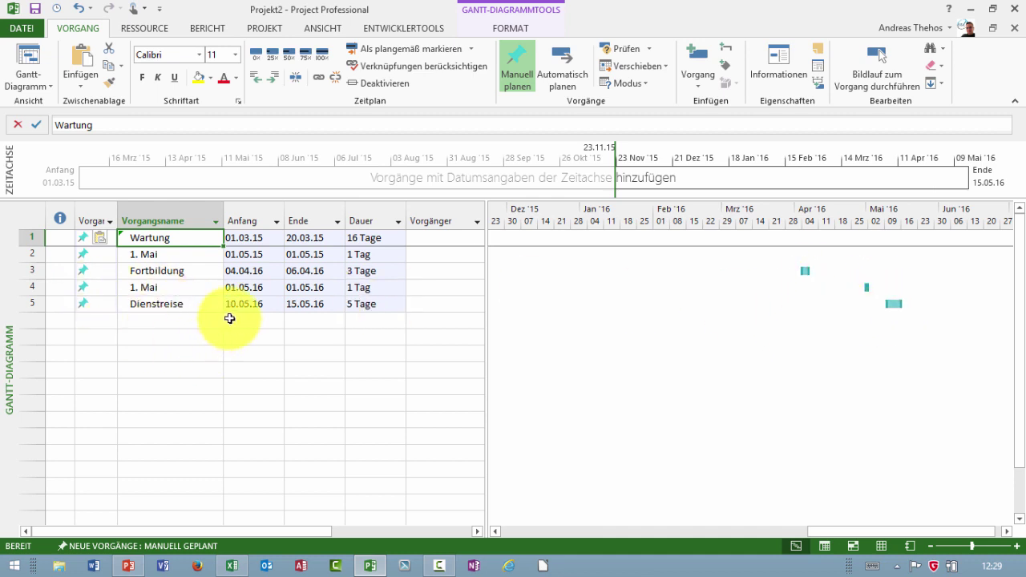
left_click(1018, 32)
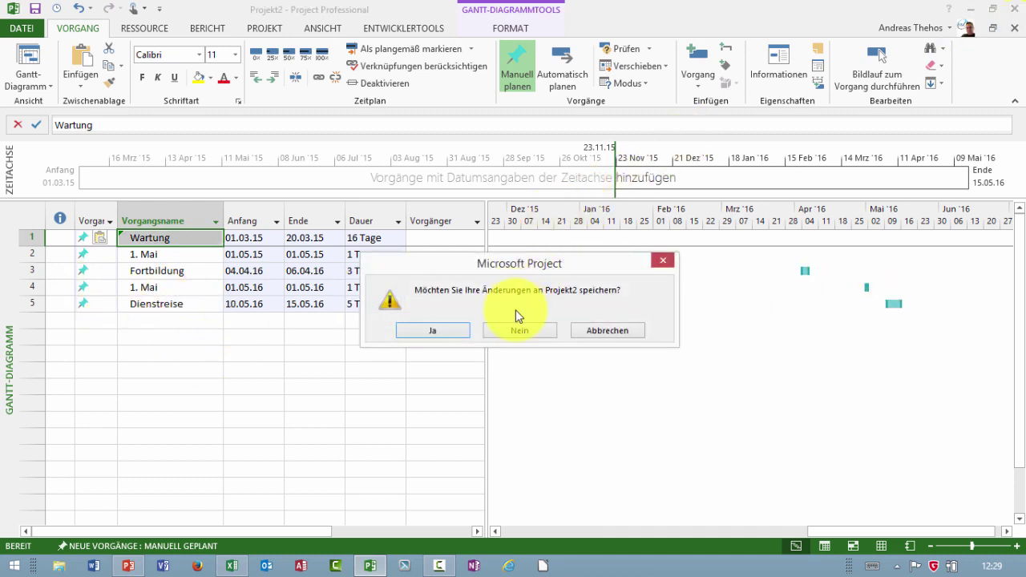
Step: Discard Projekt2 unsaved and create a project from the Upgrade auf Project Server 2013 template
left_click(517, 333)
key("ctrl+n")
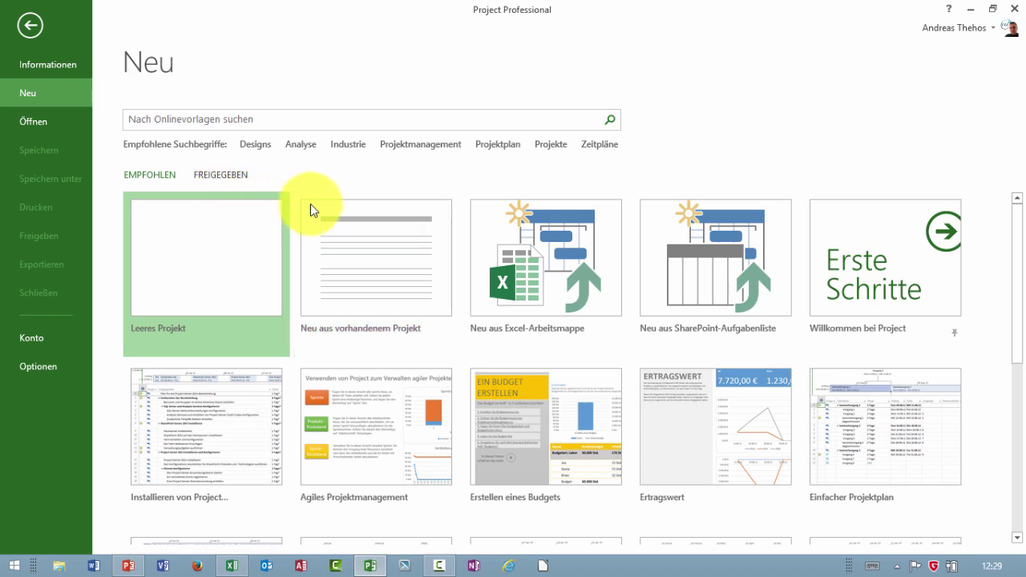
scroll(928, 383, "down", 1)
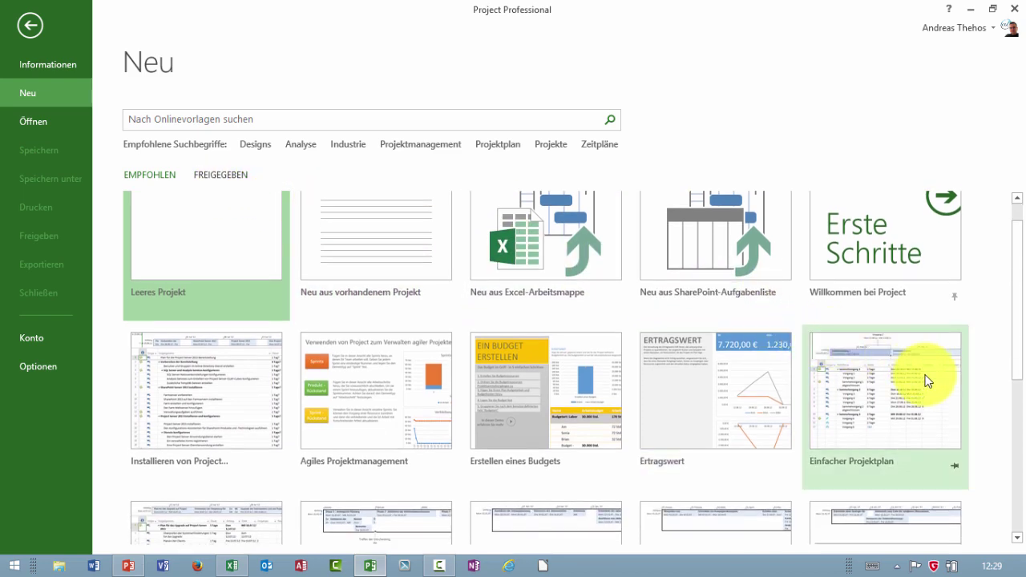
scroll(762, 406, "down", 2)
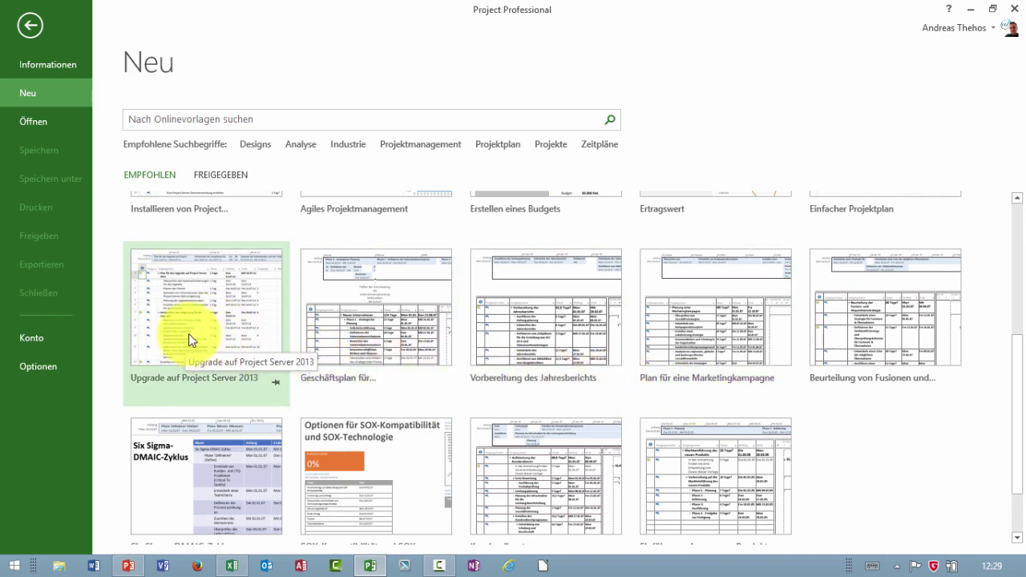
left_click(197, 306)
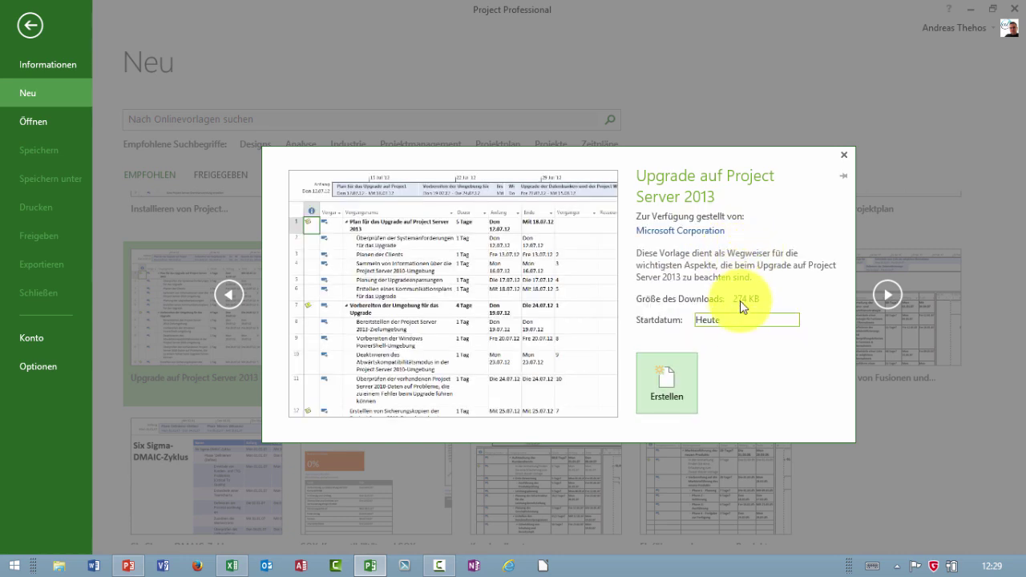
left_click(673, 382)
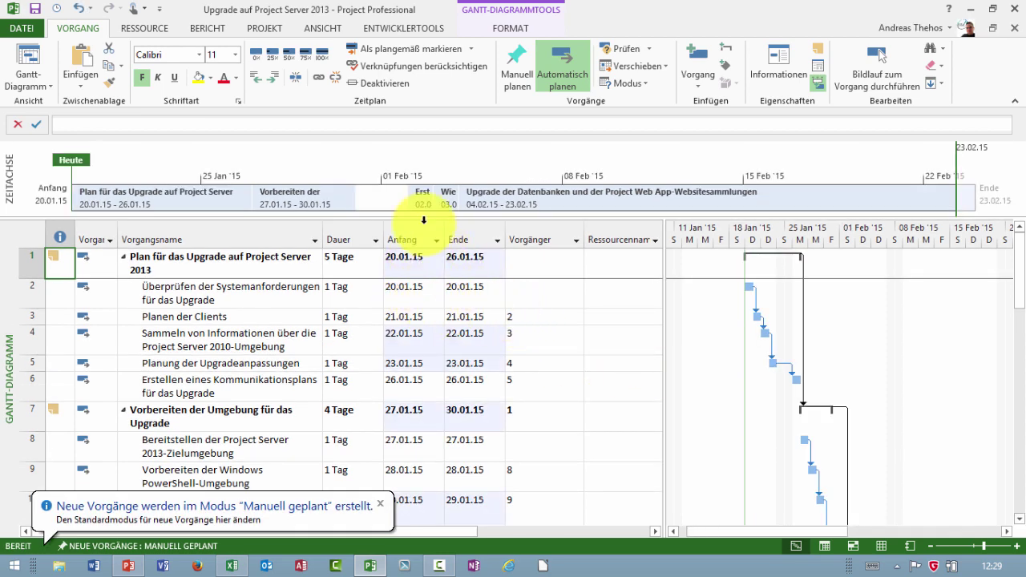
Step: Open Arbeitszeit ändern from the PROJEKT tab and select the first exception Name cell
left_click(273, 31)
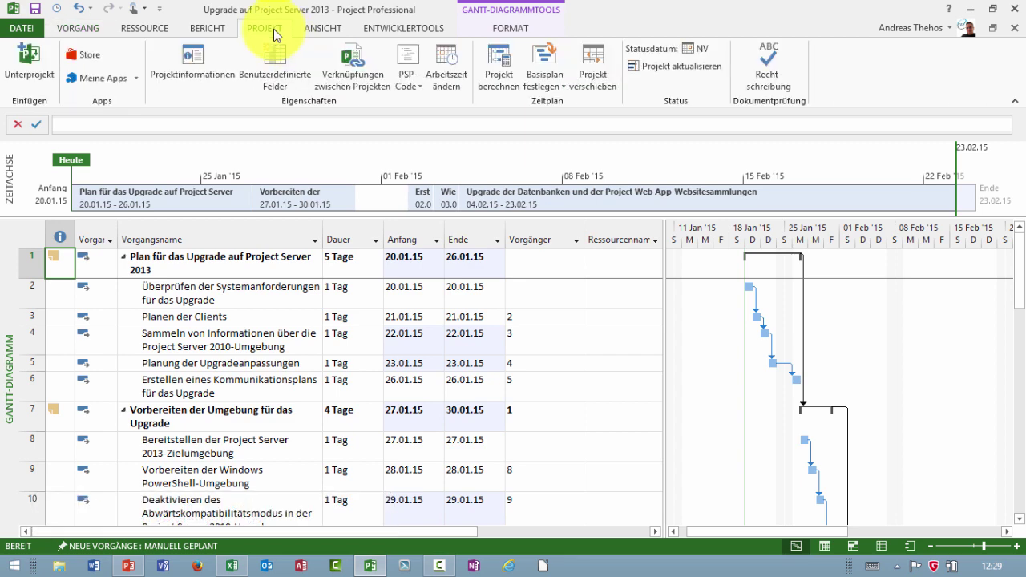
left_click(453, 65)
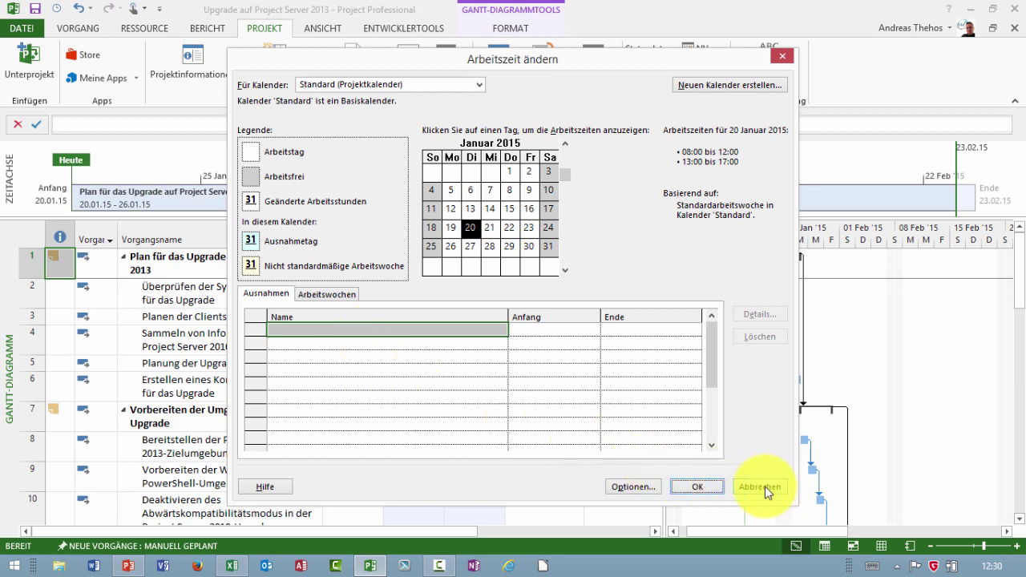
left_click(329, 334)
Step: Reselect A2:C6 in Excel and paste into the first exception Name field, then cancel the dialog
left_click(231, 566)
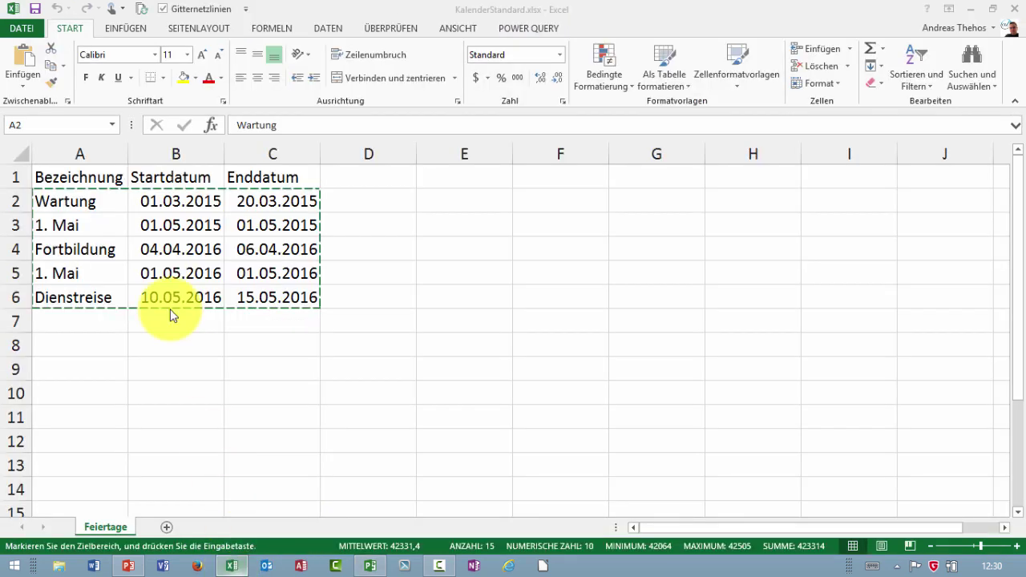
left_click(84, 297)
left_click_drag(68, 201, 276, 296)
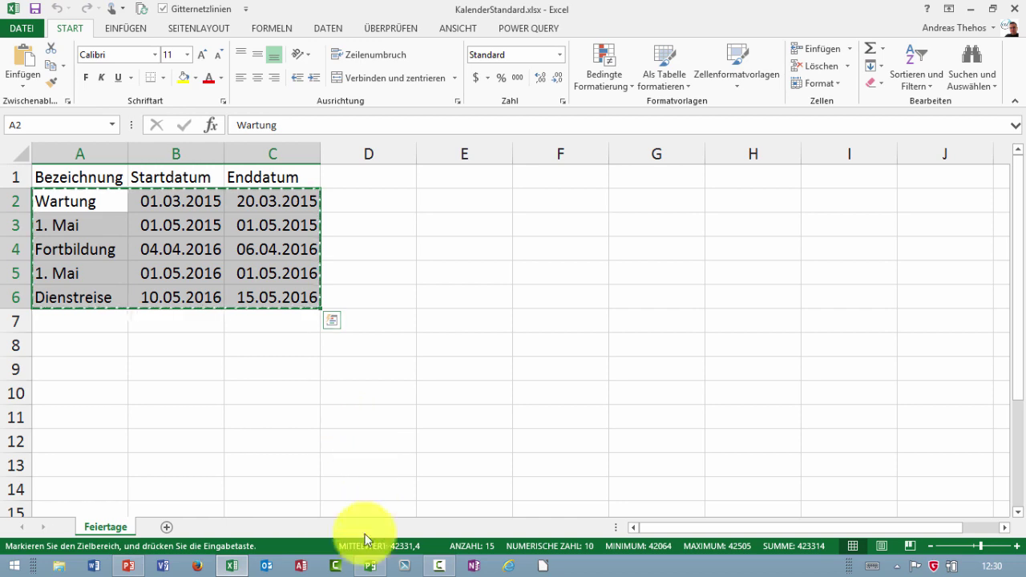
left_click(370, 566)
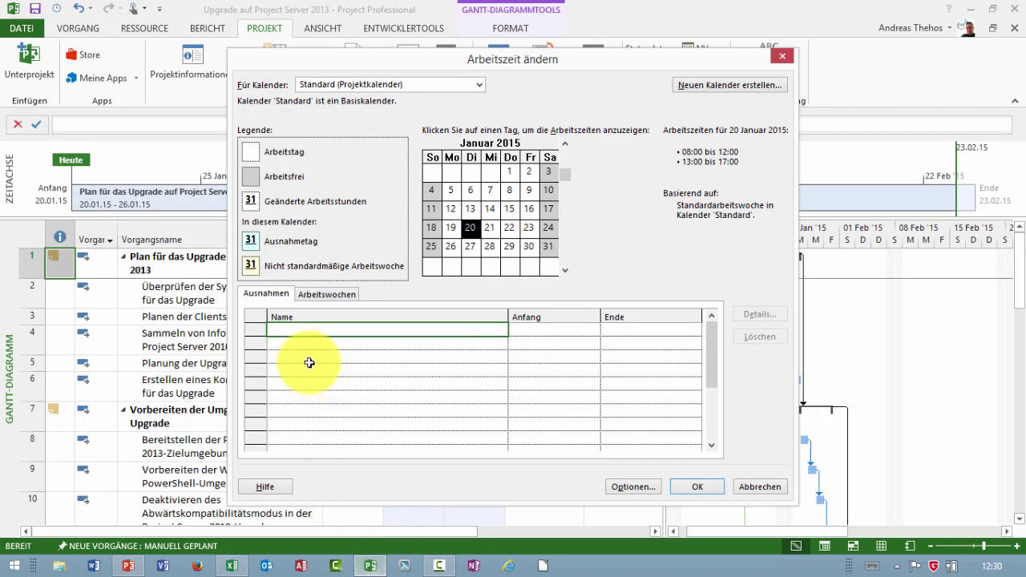
left_click(262, 331)
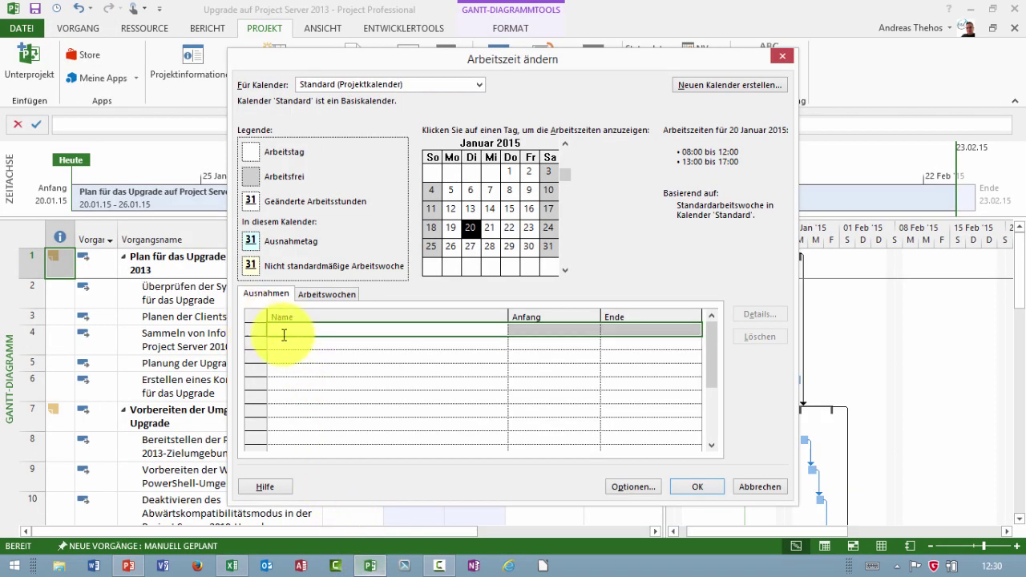
left_click(286, 329)
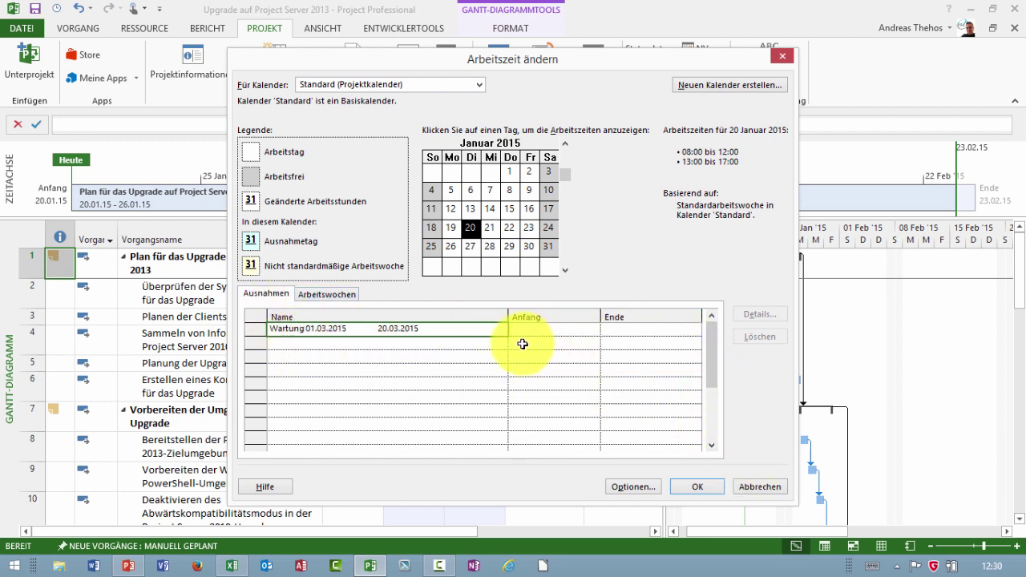
left_click(758, 487)
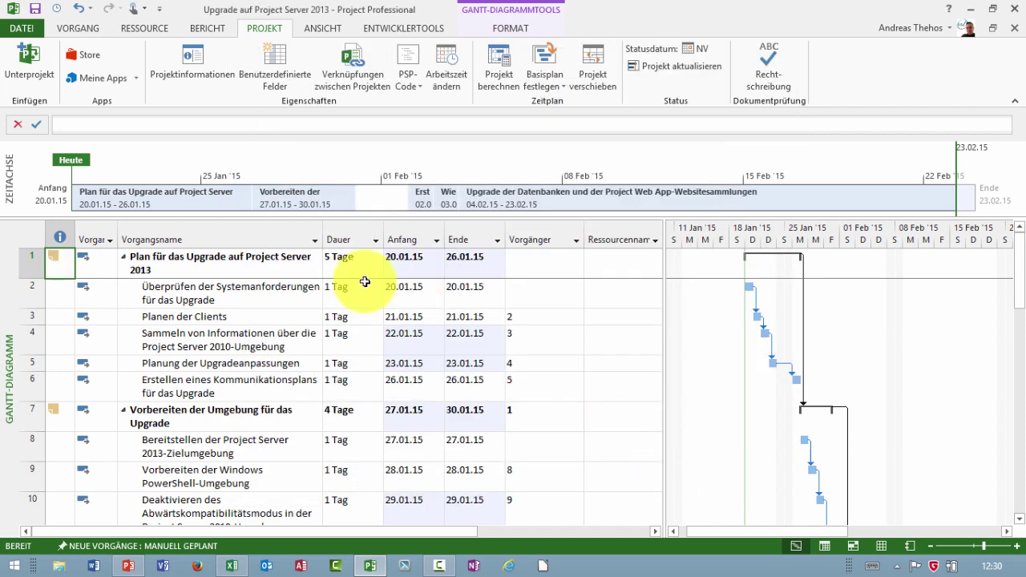
Step: Run the Feiertage import macro from the Quick Access Toolbar and reopen Arbeitszeit ändern
left_click(232, 565)
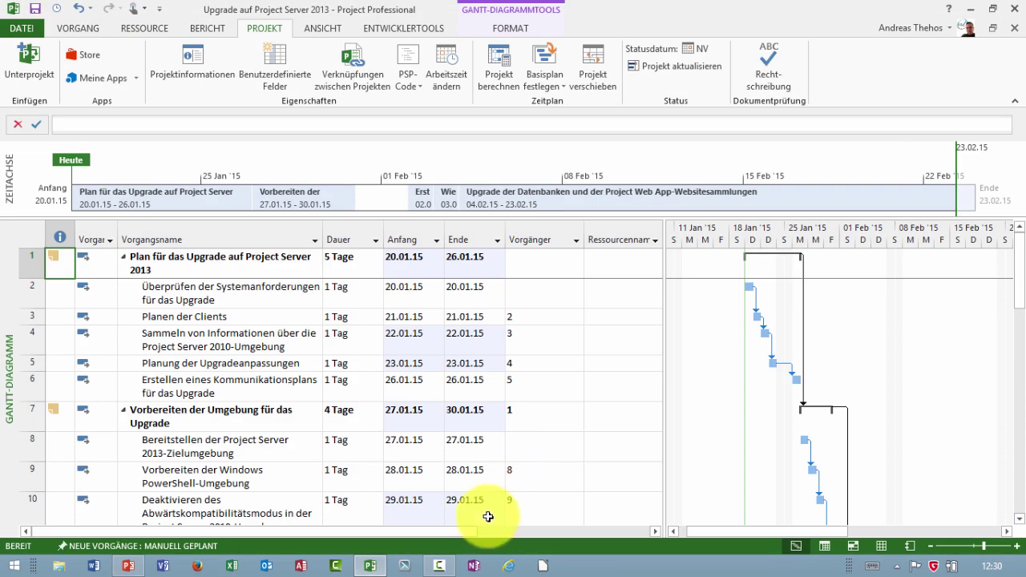
left_click(248, 337)
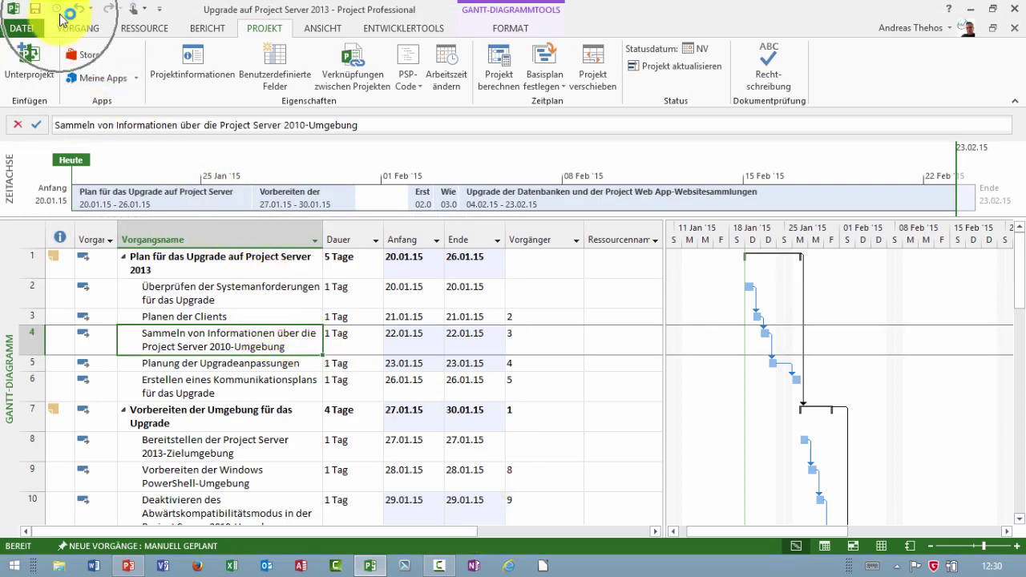
left_click(62, 19)
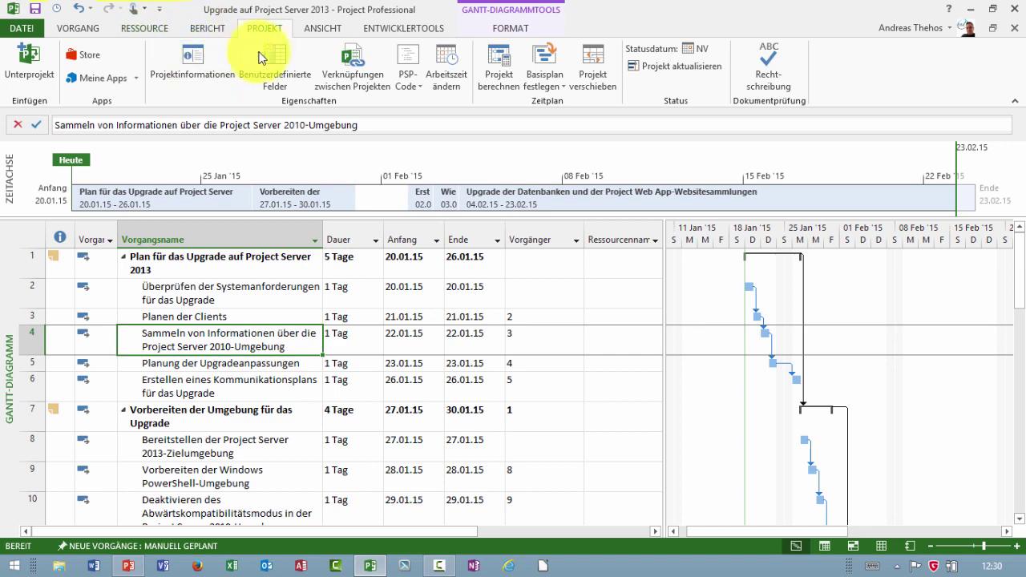
left_click(442, 64)
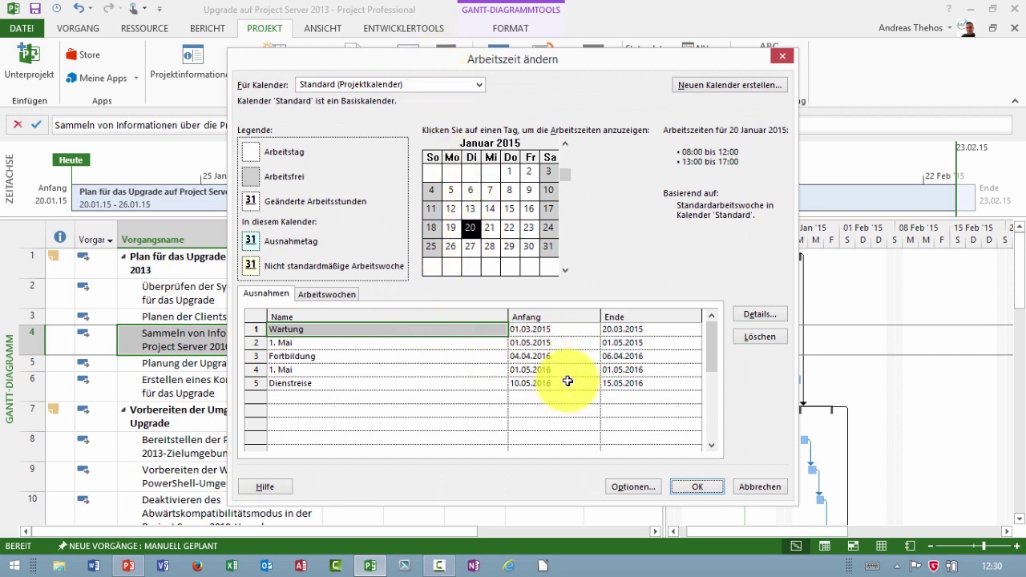
Step: Page the calendar to March 2015 to check the imported exceptions, then cancel without changes
left_click(563, 271)
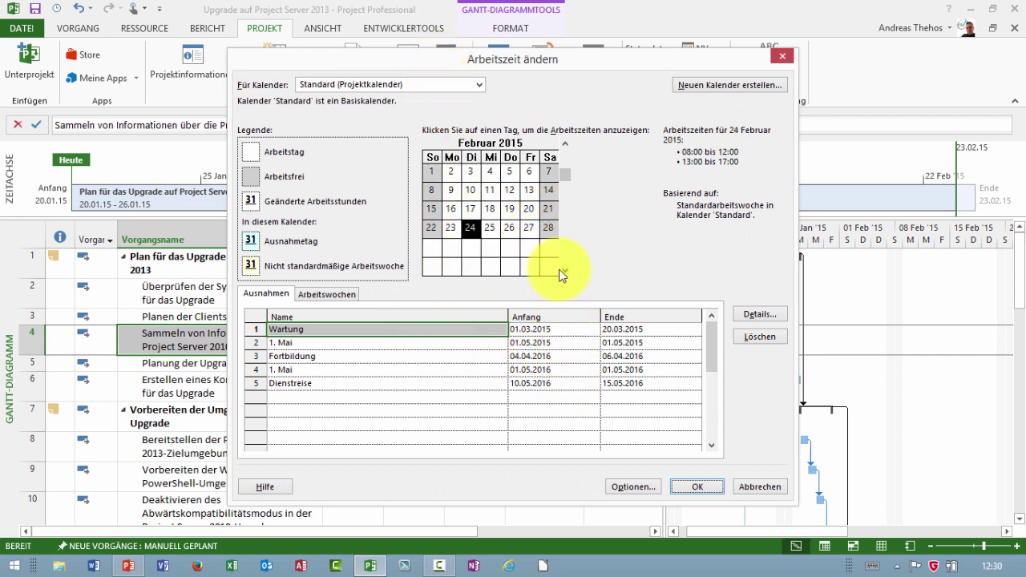
left_click(564, 271)
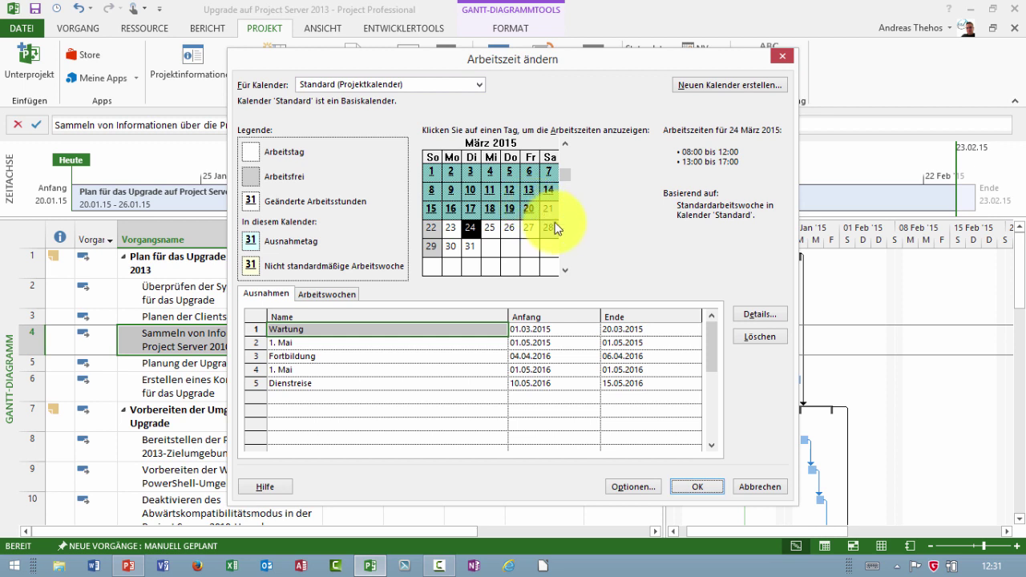
scroll(567, 241, "down", 2)
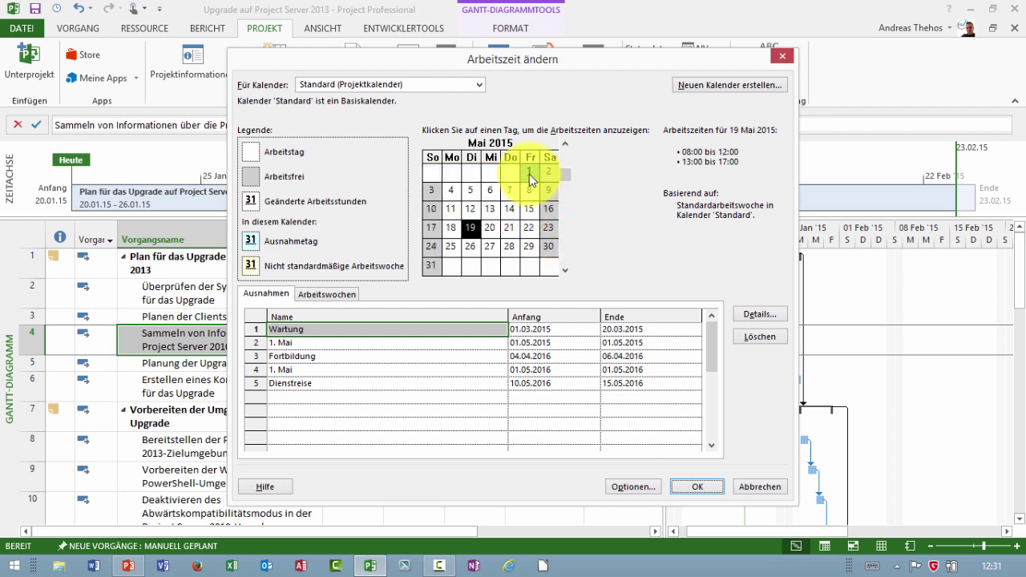
scroll(566, 223, "down", 2)
scroll(566, 222, "down", 1)
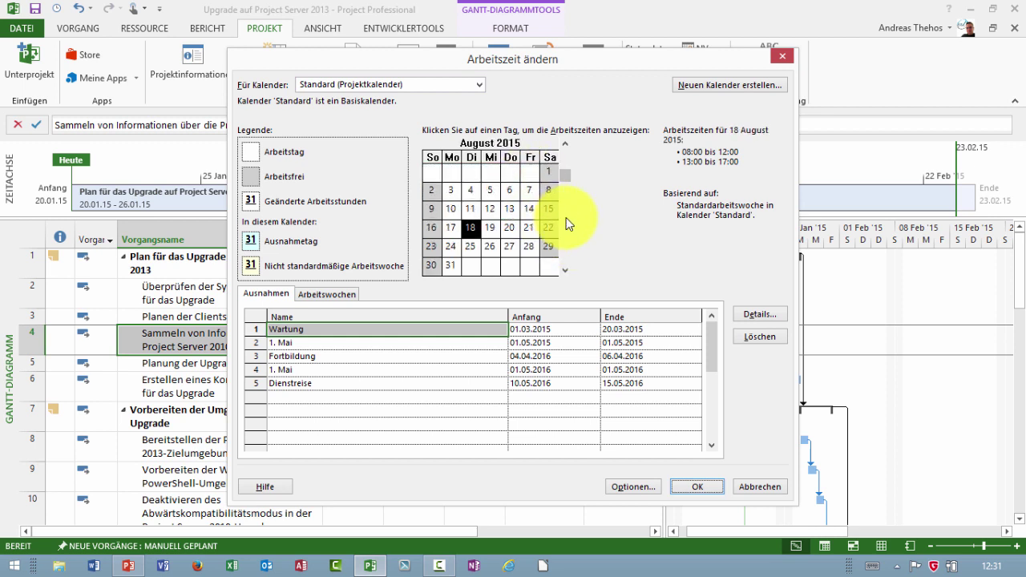
scroll(567, 223, "down", 1)
scroll(566, 223, "down", 1)
scroll(567, 223, "down", 1)
scroll(567, 223, "down", 1)
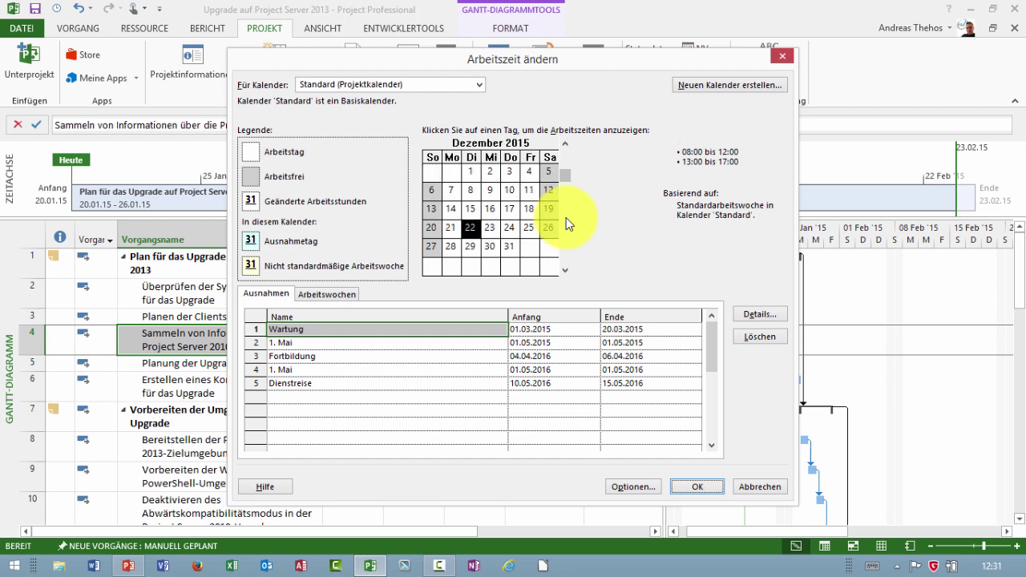
scroll(566, 222, "down", 2)
scroll(567, 223, "down", 1)
scroll(567, 223, "down", 1)
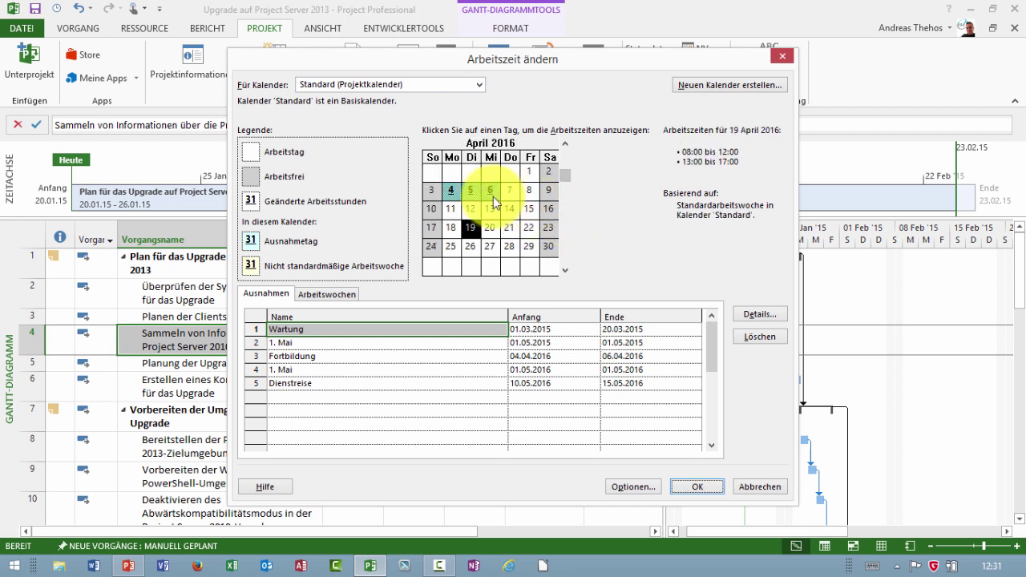
left_click(757, 484)
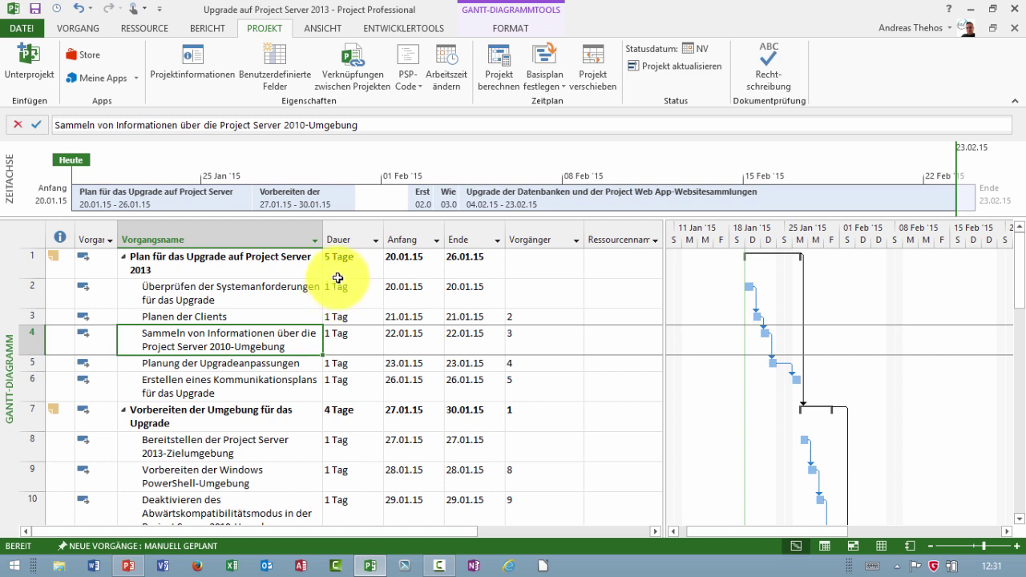
Step: Keep Entwicklertools ticked under Menüband anpassen and confirm the ribbon options with OK
left_click(393, 30)
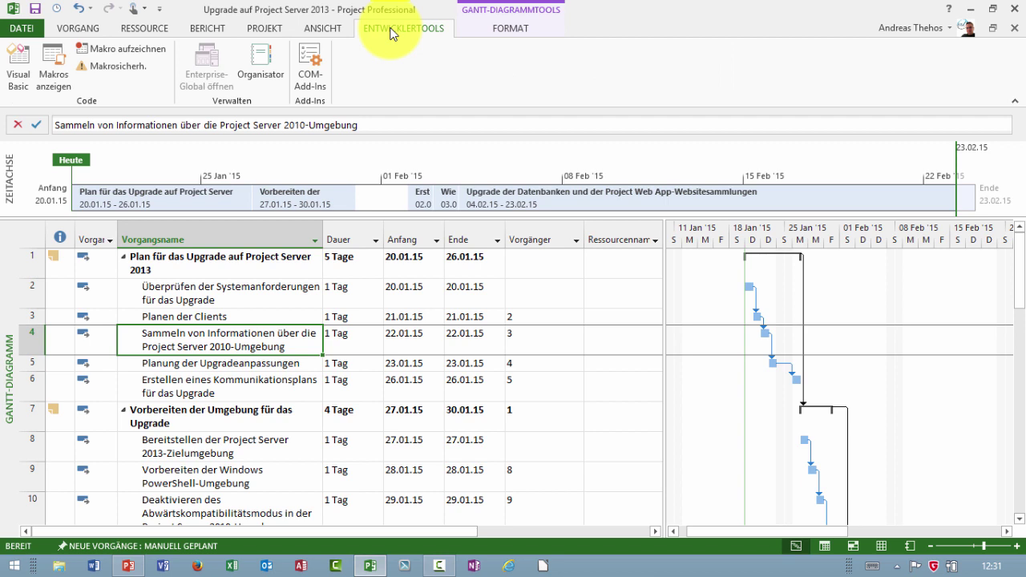
right_click(331, 32)
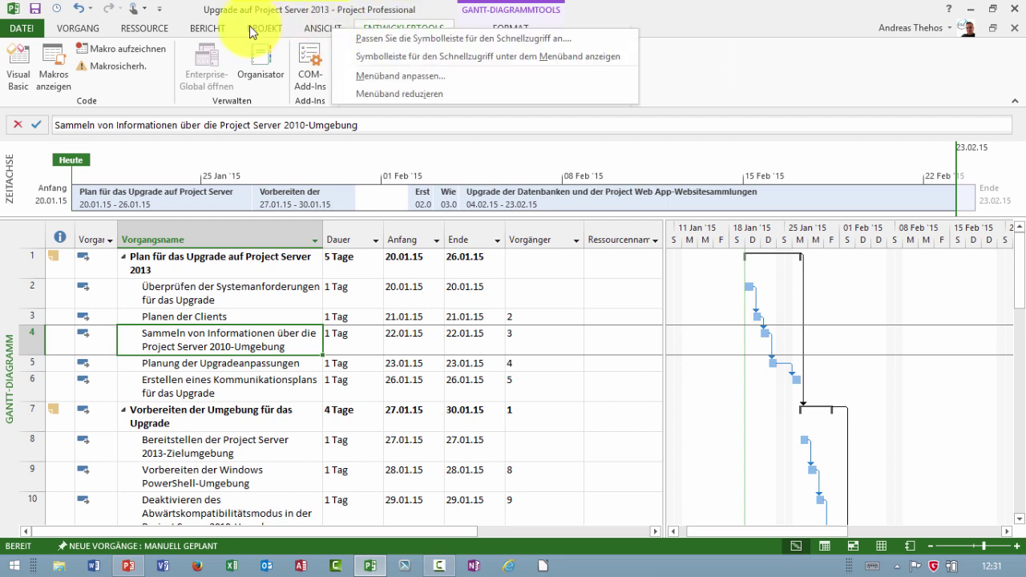
left_click(381, 74)
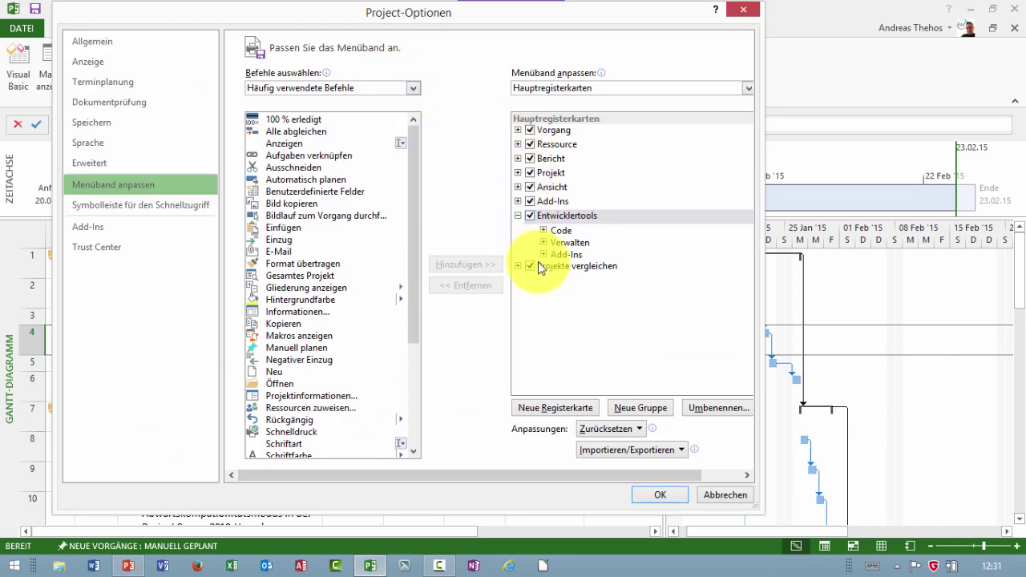
left_click(536, 216)
left_click(529, 217)
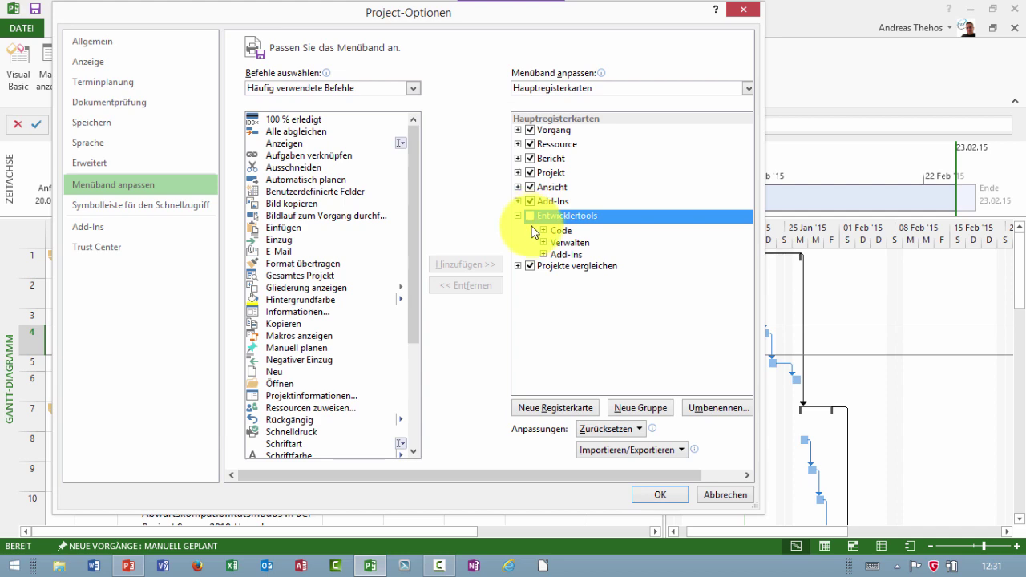
left_click(659, 494)
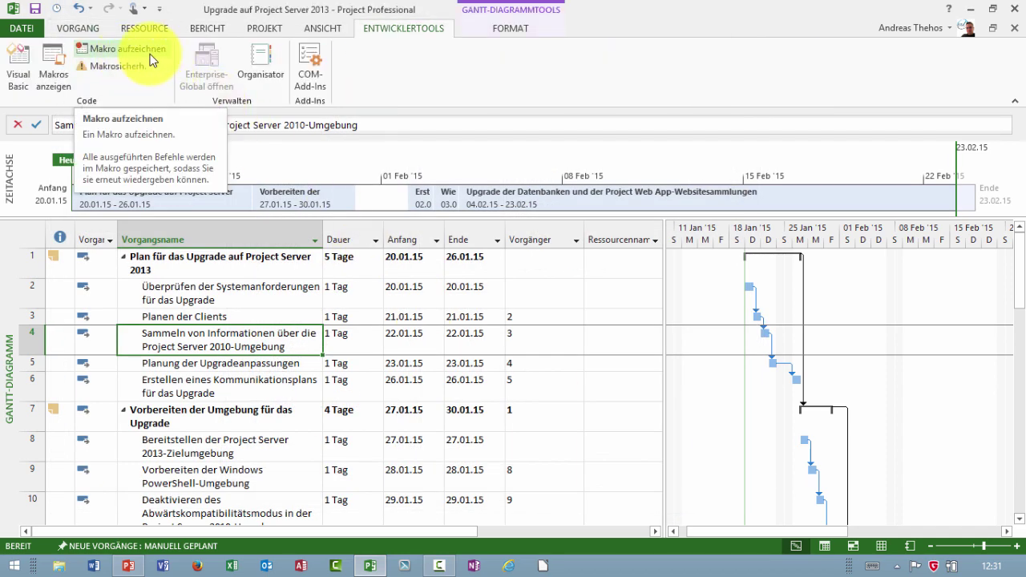
Step: Start recording Macro1 and open the Standard calendar's Arbeitszeit ändern dialog
left_click(148, 52)
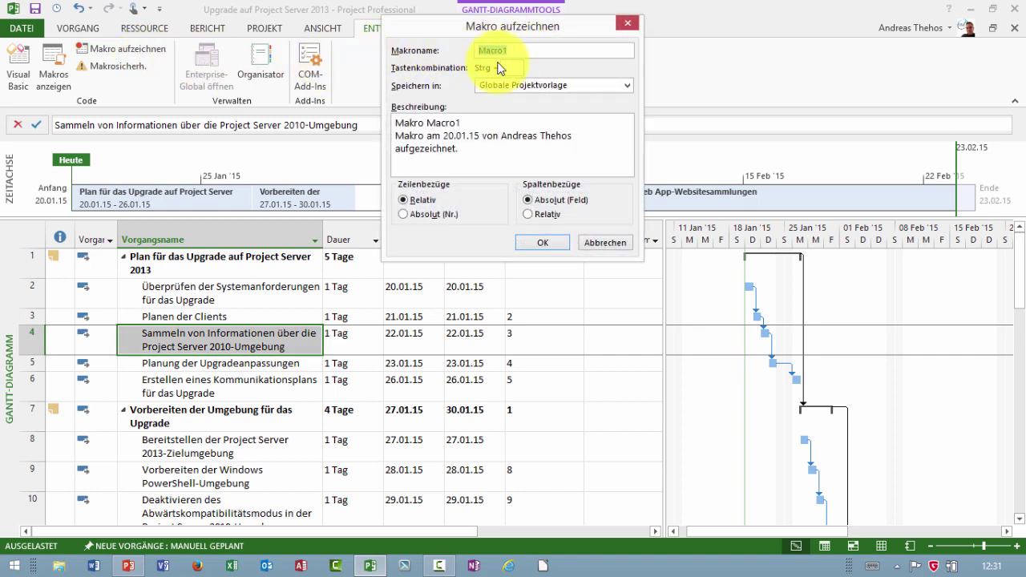
left_click(538, 243)
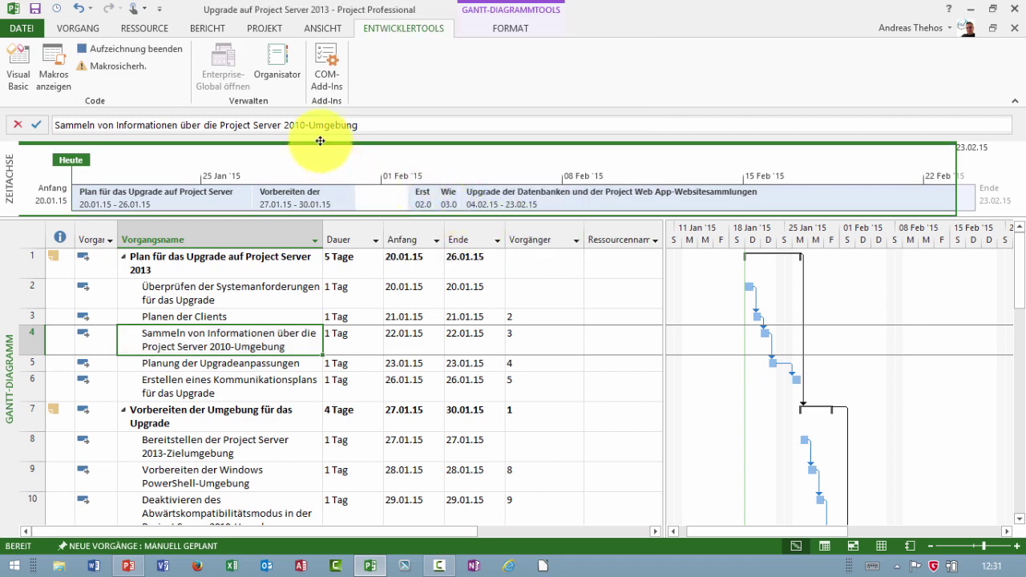
left_click(272, 33)
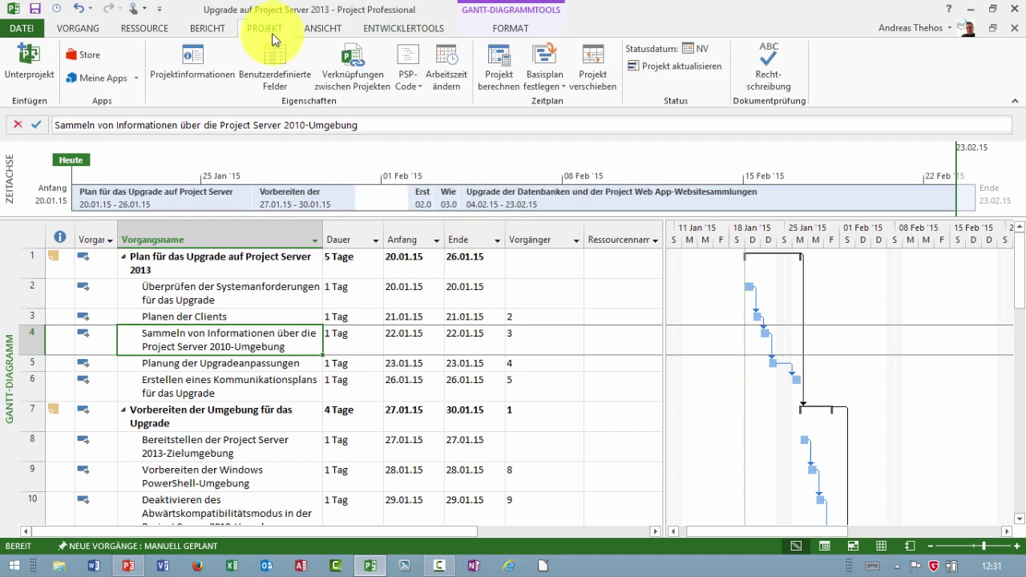
left_click(441, 66)
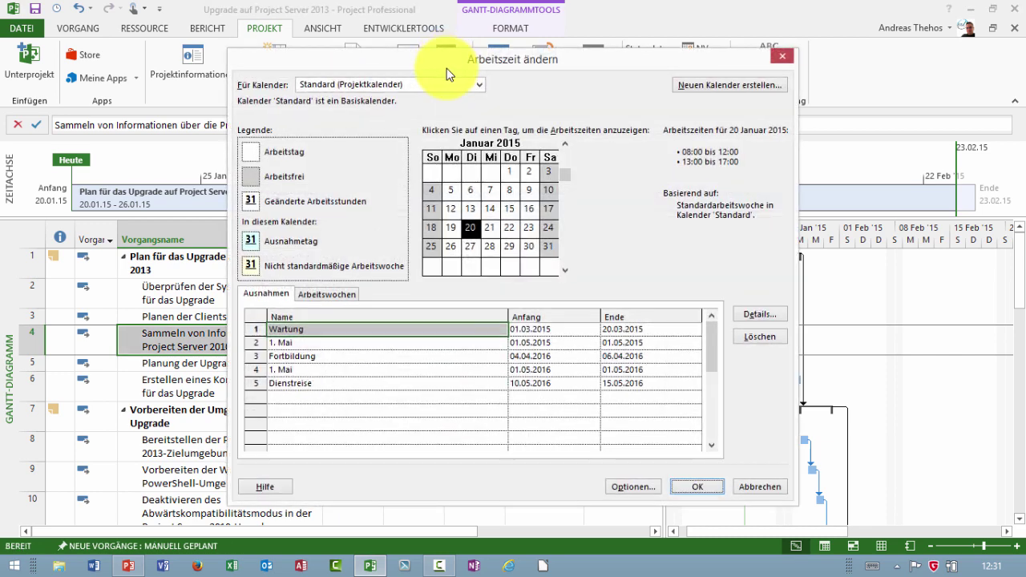
Step: Add the exception YouTube-Congress from 27.01.2015 to 28.01.2015 and confirm with OK
left_click(348, 395)
type("YouTube-Congress")
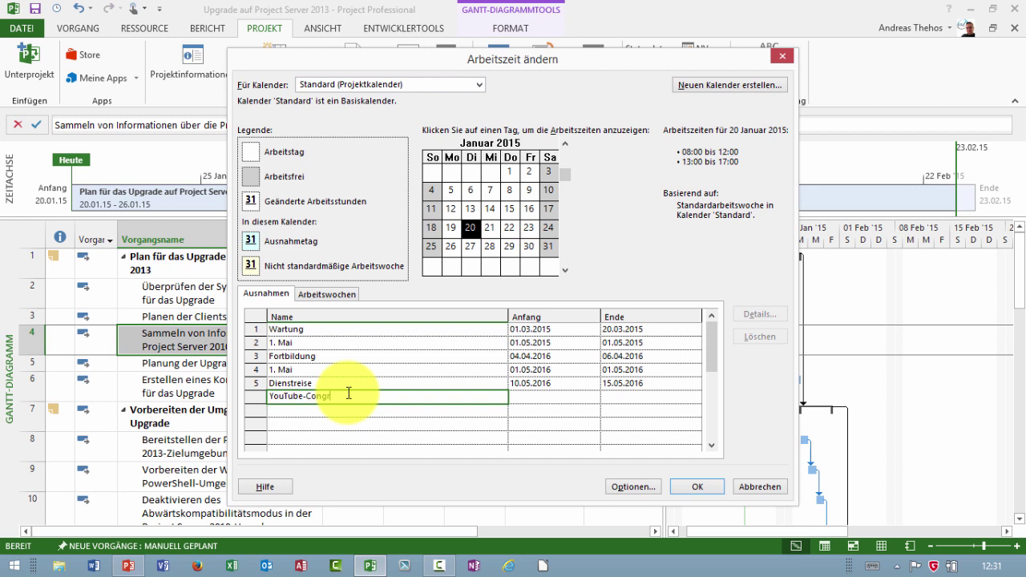
left_click(591, 397)
left_click(594, 397)
left_click(518, 486)
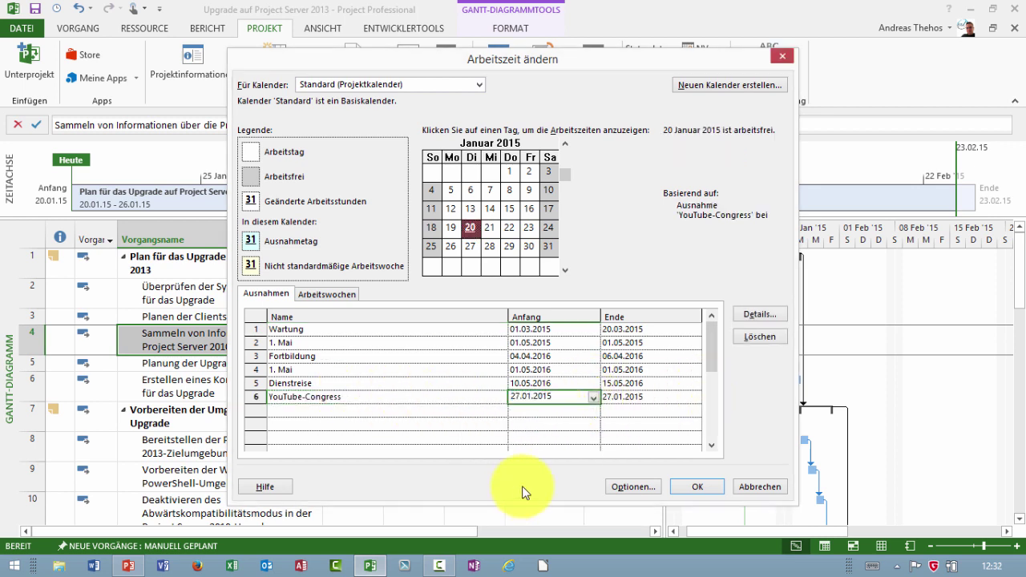
left_click(674, 397)
left_click(696, 397)
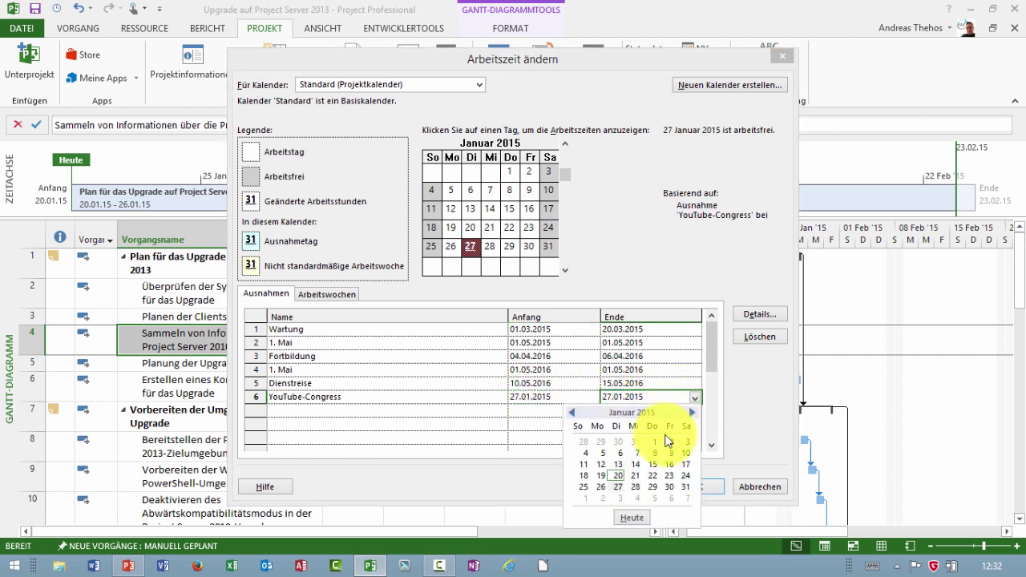
left_click(636, 490)
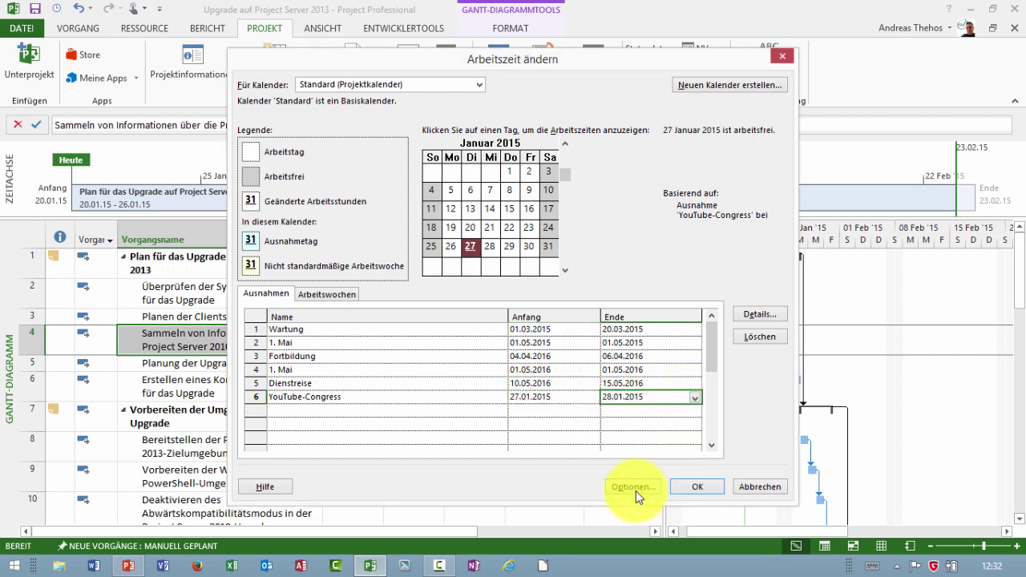
left_click(695, 489)
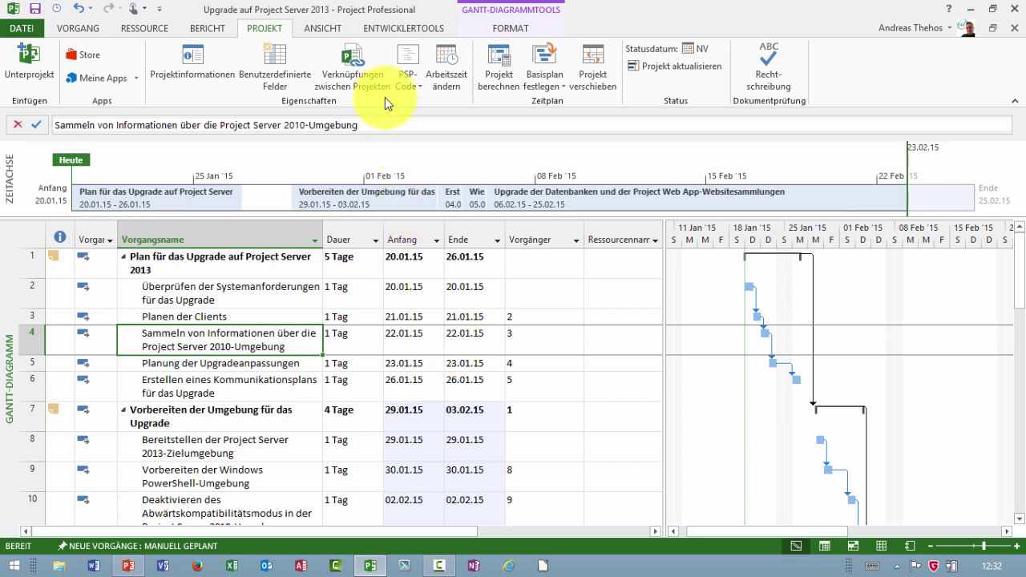
Step: Stop the recording and open Macro1's recorded code in Module2 of the VBA editor
left_click(385, 32)
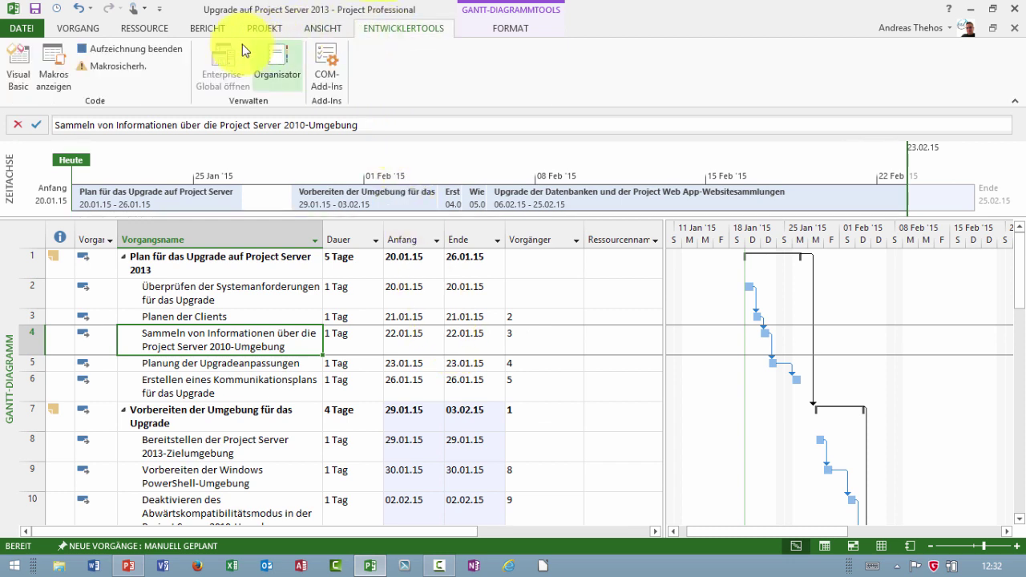
left_click(168, 50)
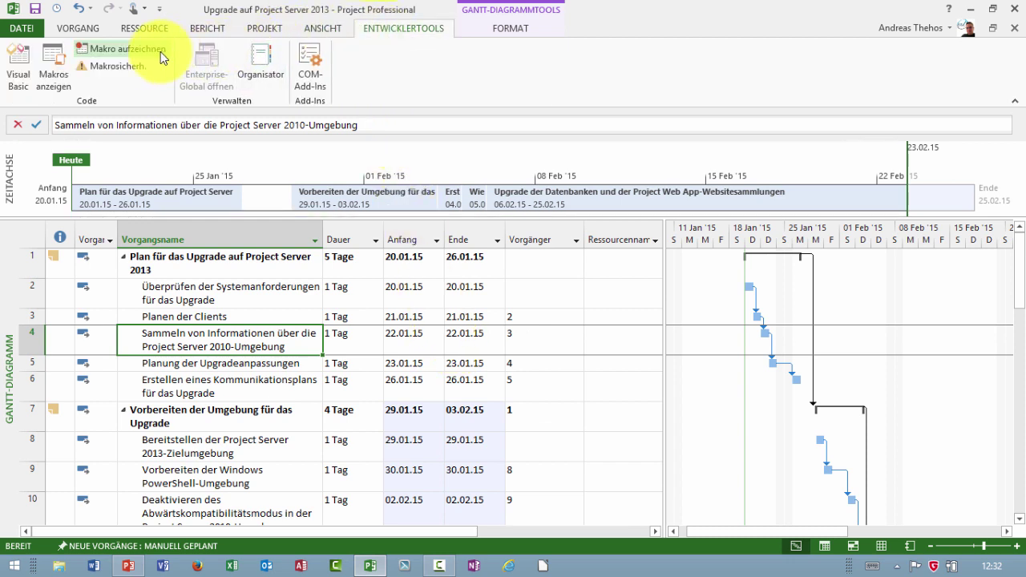
left_click(13, 70)
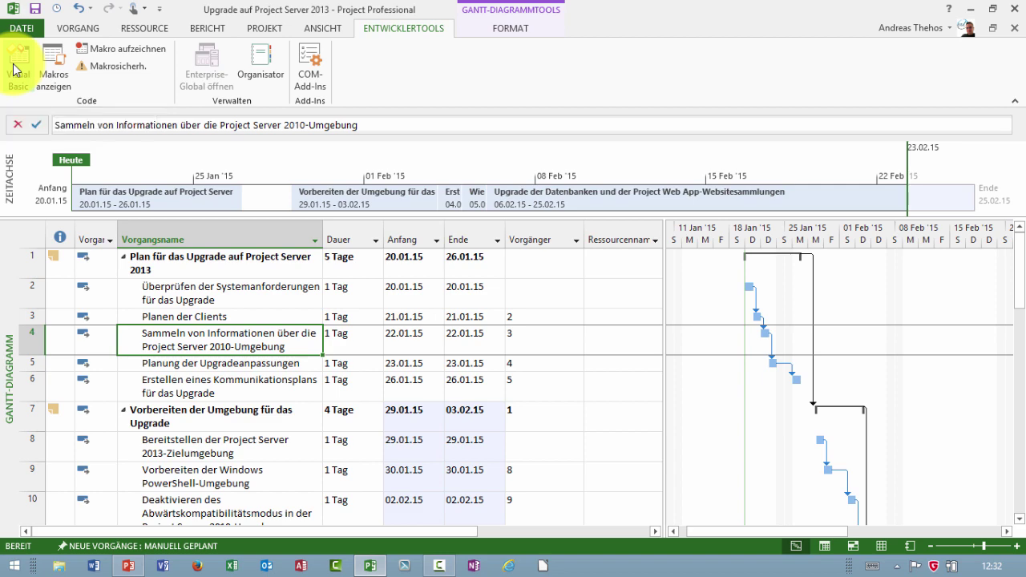
scroll(769, 253, "down", 1)
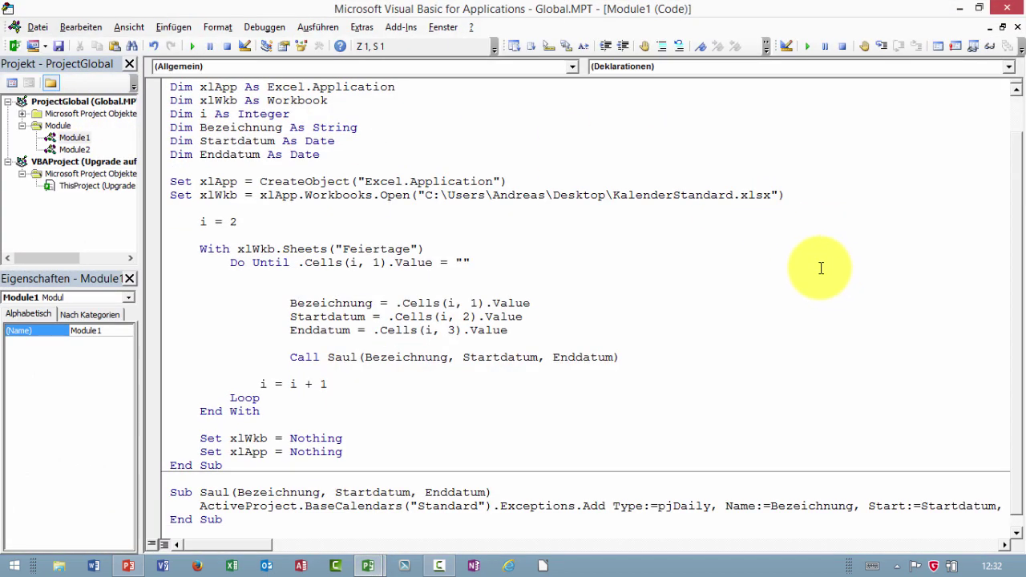
double_click(74, 149)
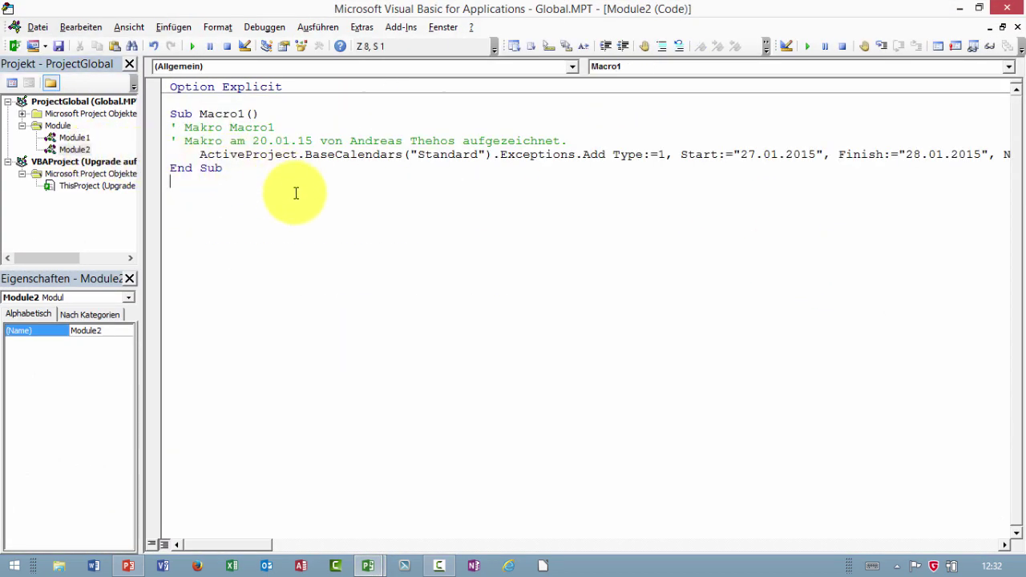
Step: Highlight the recorded line's Standard calendar reference, start date and finish date
left_click_drag(195, 154, 289, 159)
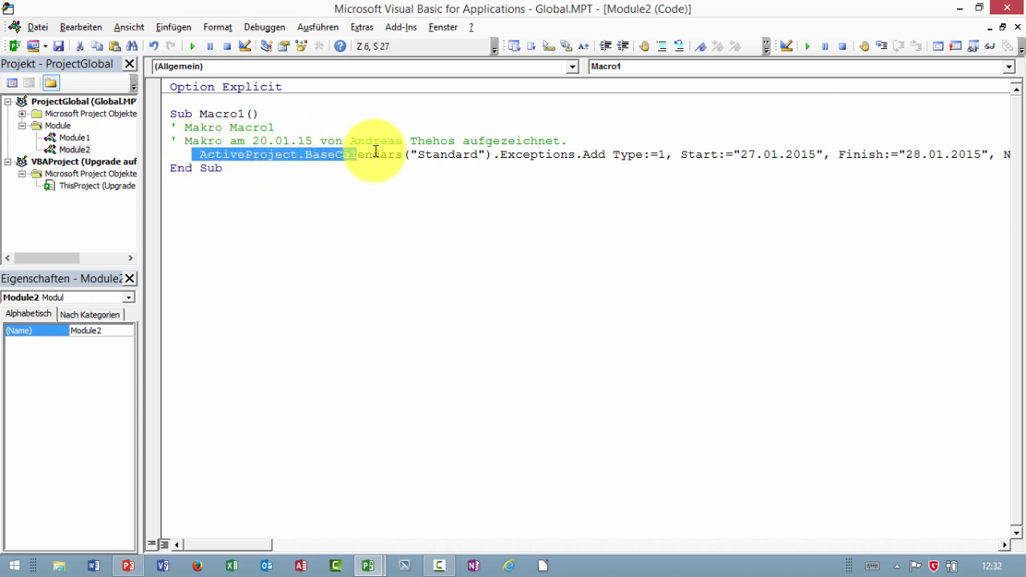
left_click_drag(293, 157, 666, 154)
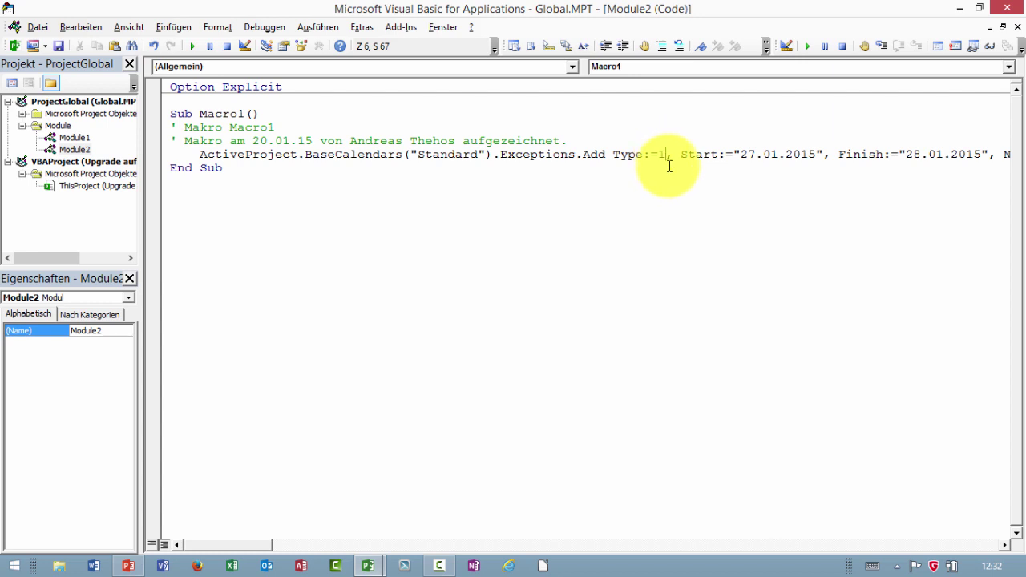
left_click_drag(733, 154, 817, 154)
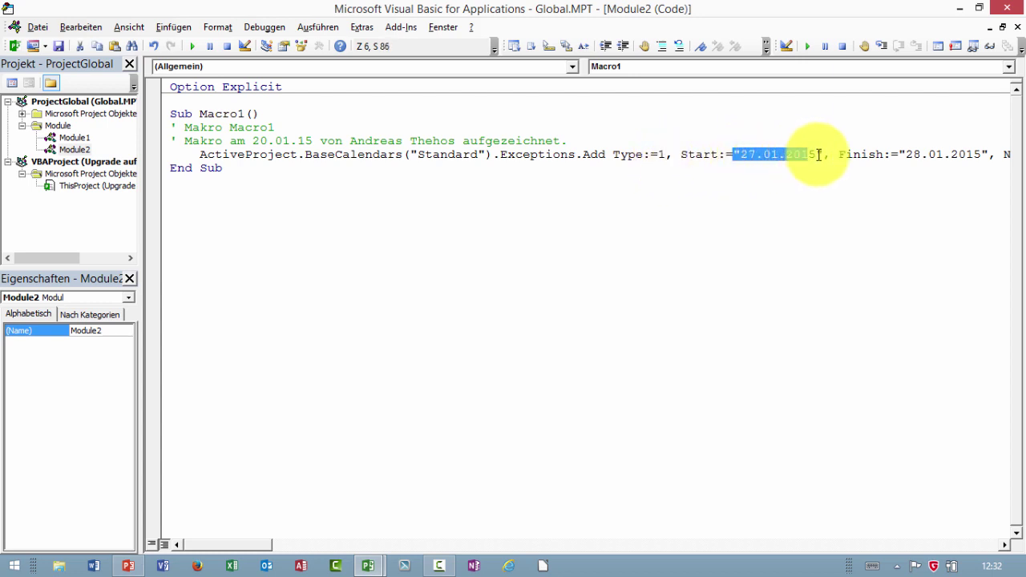
left_click_drag(905, 154, 958, 154)
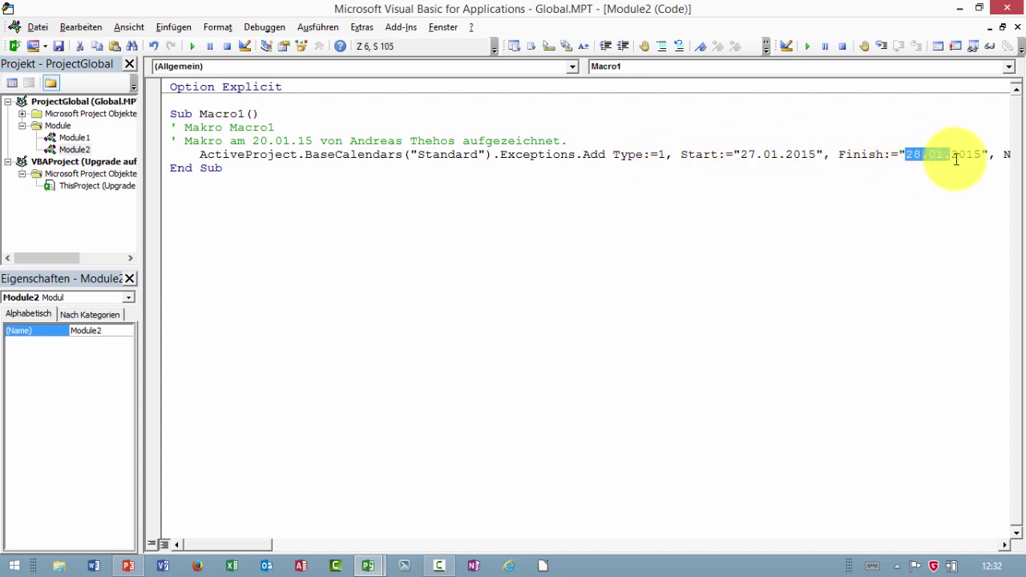
left_click(1005, 545)
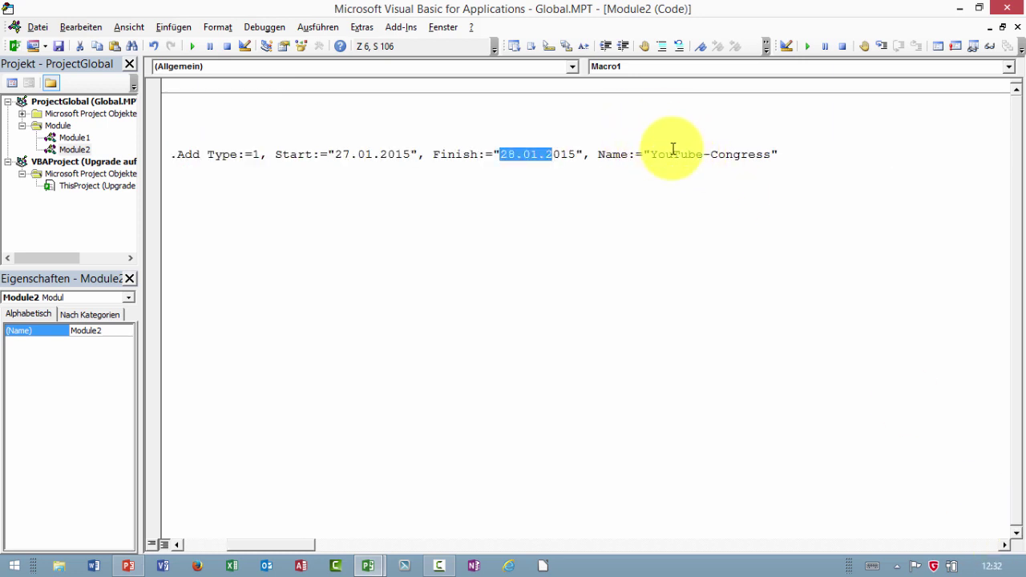
left_click_drag(265, 545, 204, 547)
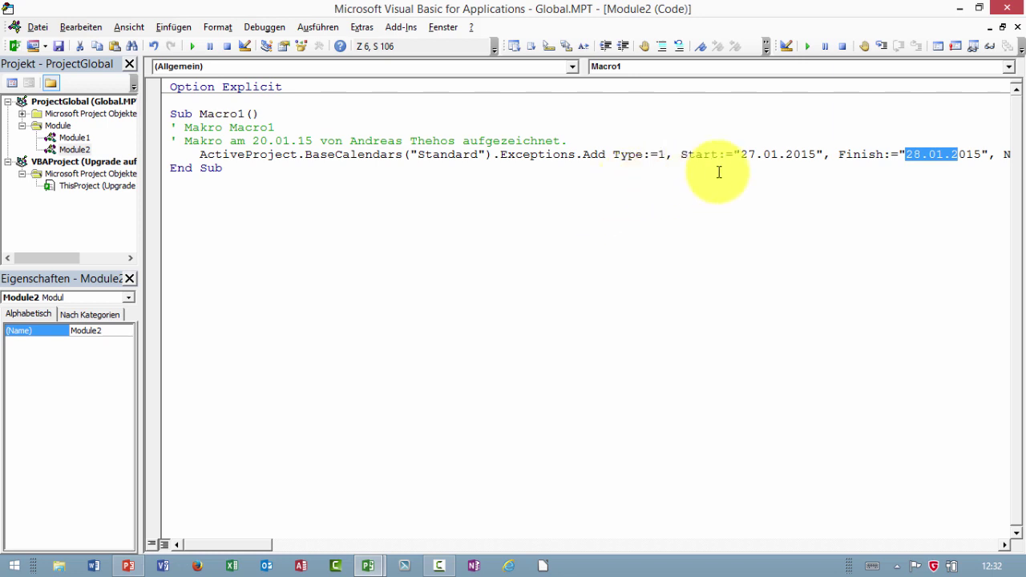
Step: Change both dates' month to 2, giving 27.02.2015 to 28.02.2015
left_click(750, 154)
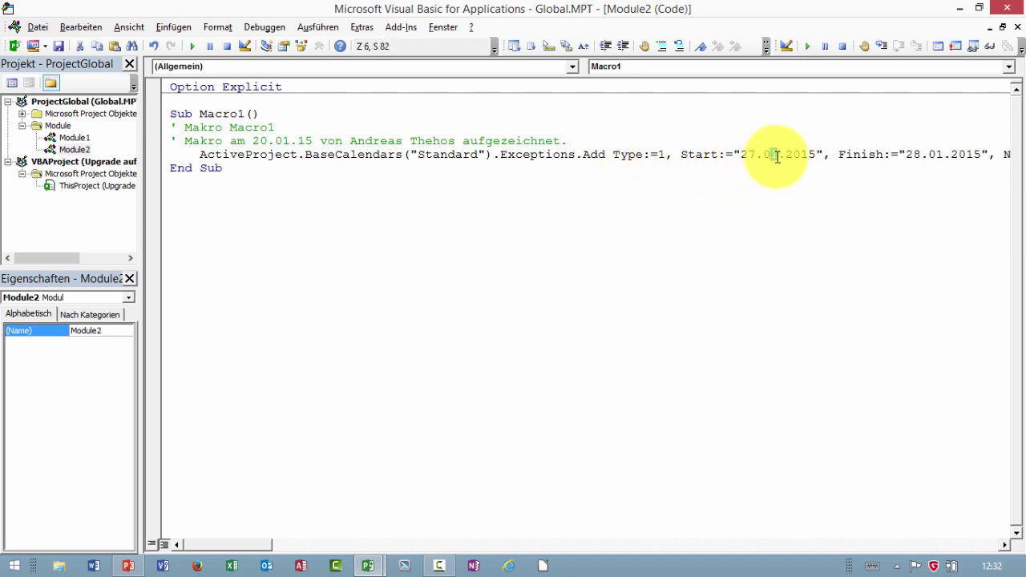
type("2")
left_click_drag(933, 154, 940, 153)
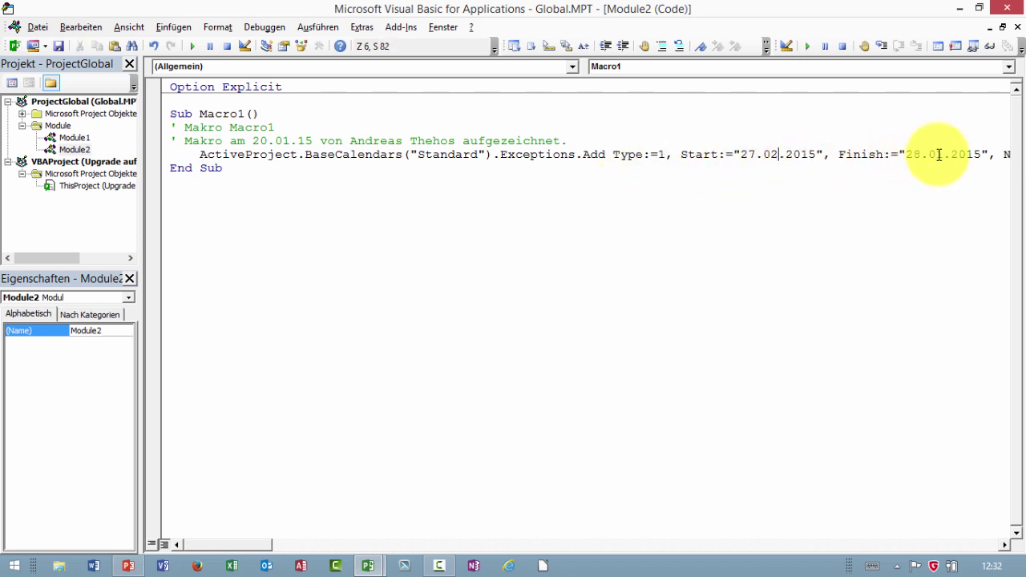
type("2")
Step: Rename the exception from YouTube-Congress to Video and run the macro
left_click(1004, 545)
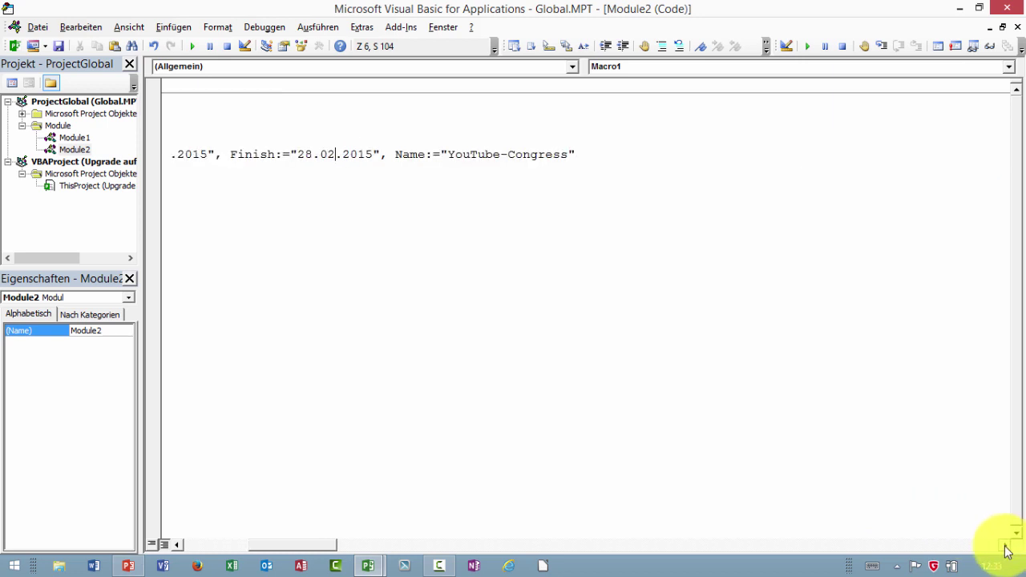
left_click_drag(447, 154, 572, 152)
type("Vide")
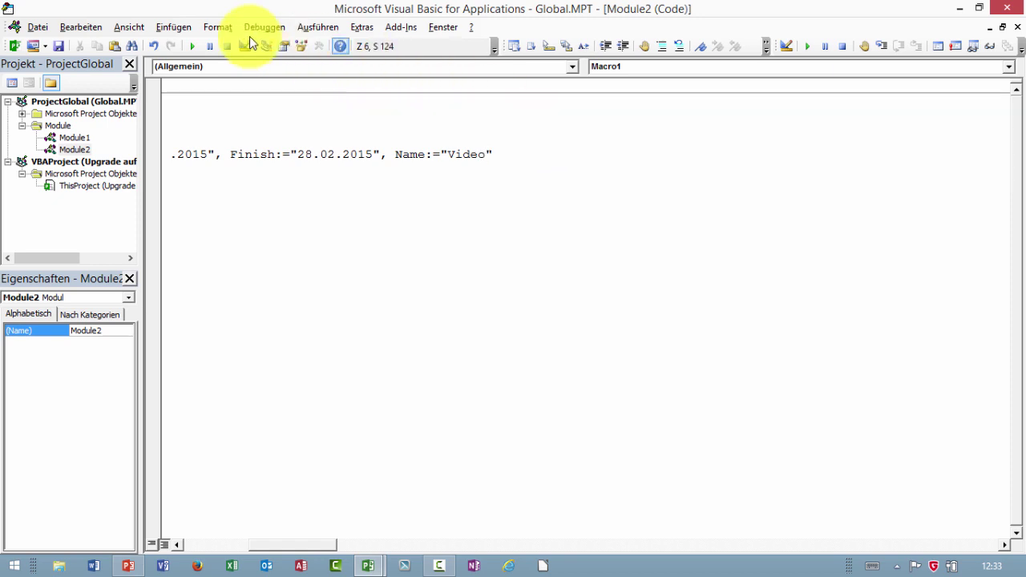
left_click(190, 50)
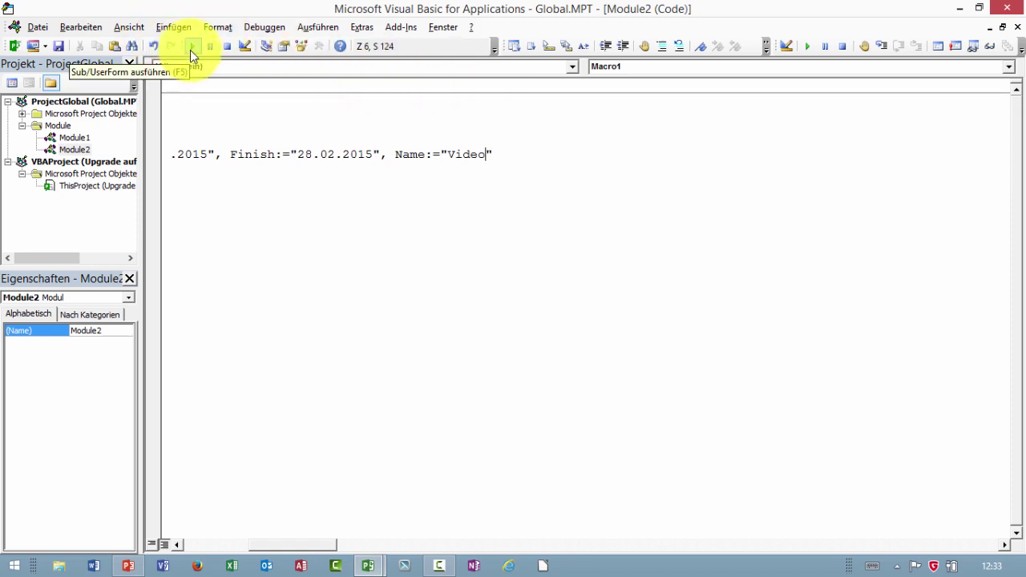
Step: Back in Project, delete every exception, including YouTube-Congress and Video, from the Standard calendar
left_click(1011, 8)
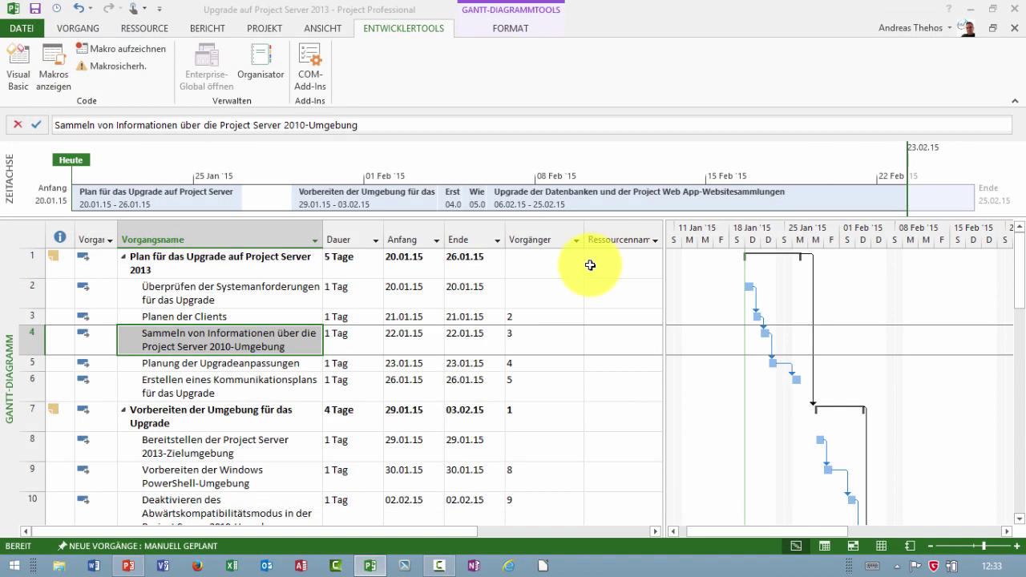
left_click(267, 29)
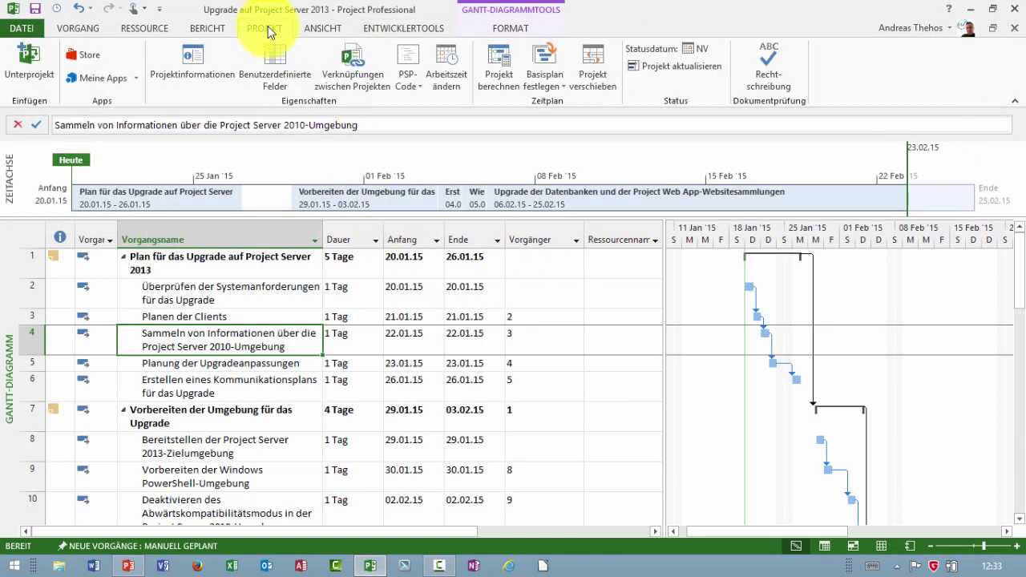
left_click(450, 68)
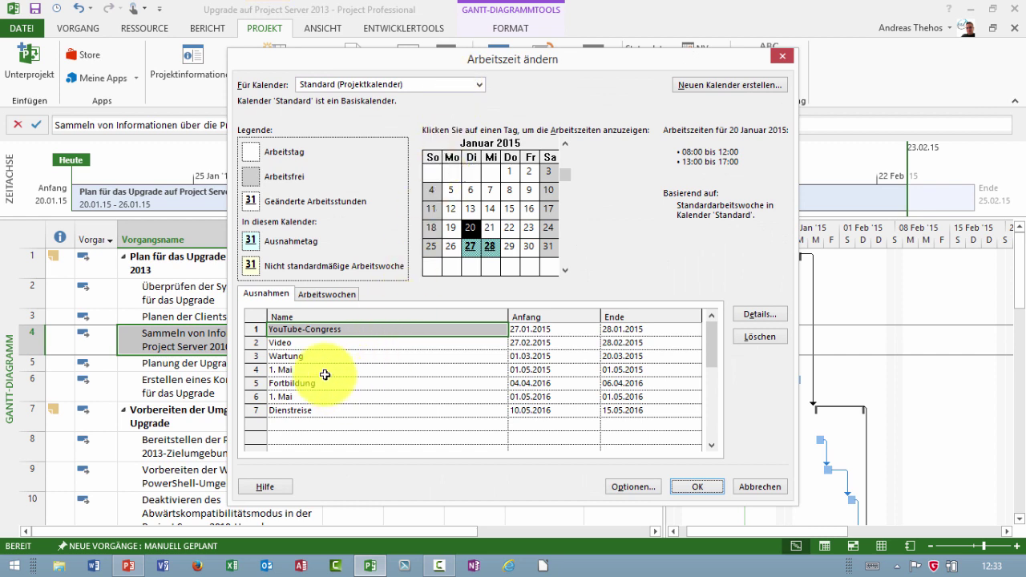
left_click(323, 345)
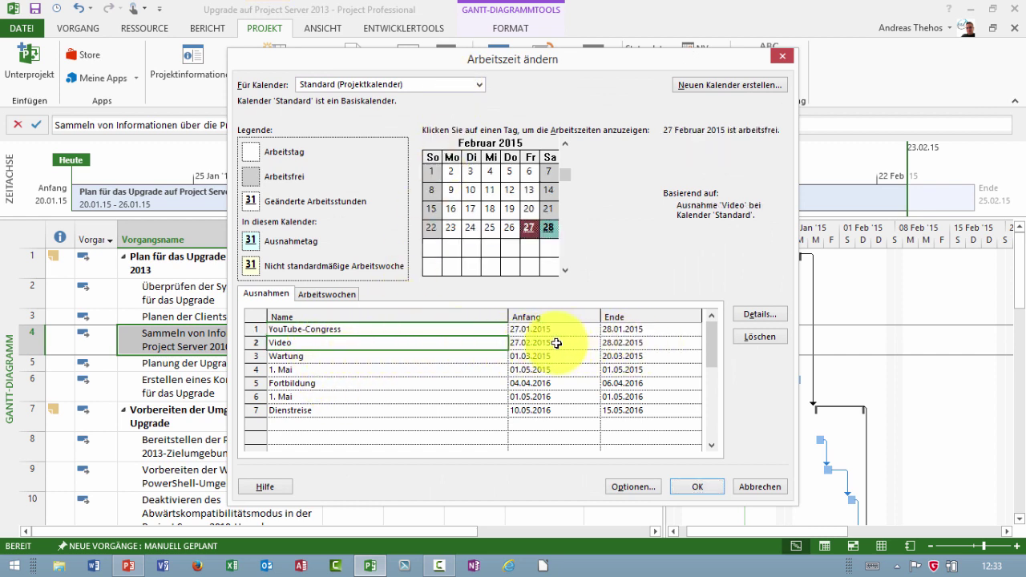
left_click(256, 330, "shift")
left_click(256, 425, "shift")
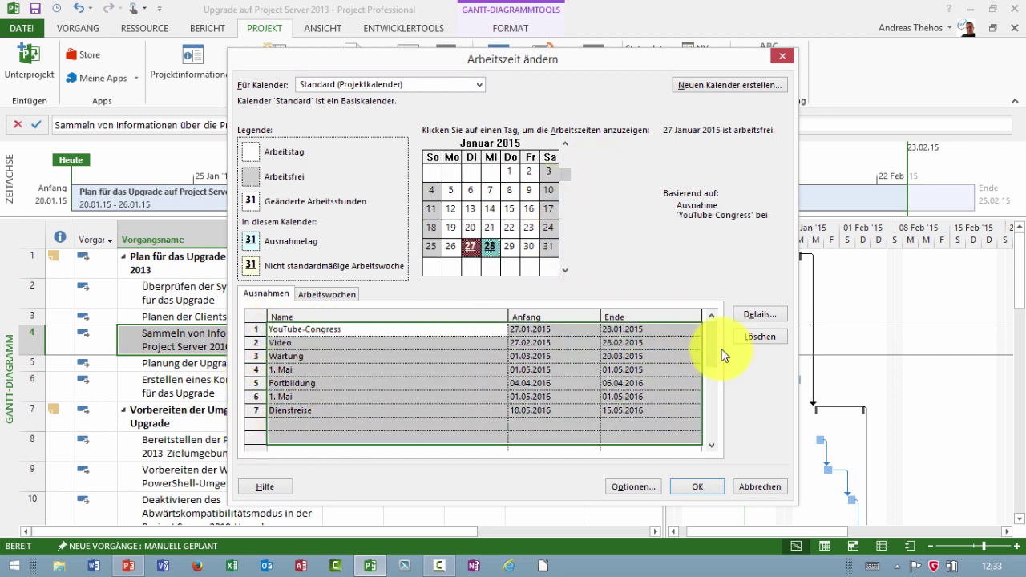
left_click(752, 338)
left_click(697, 487)
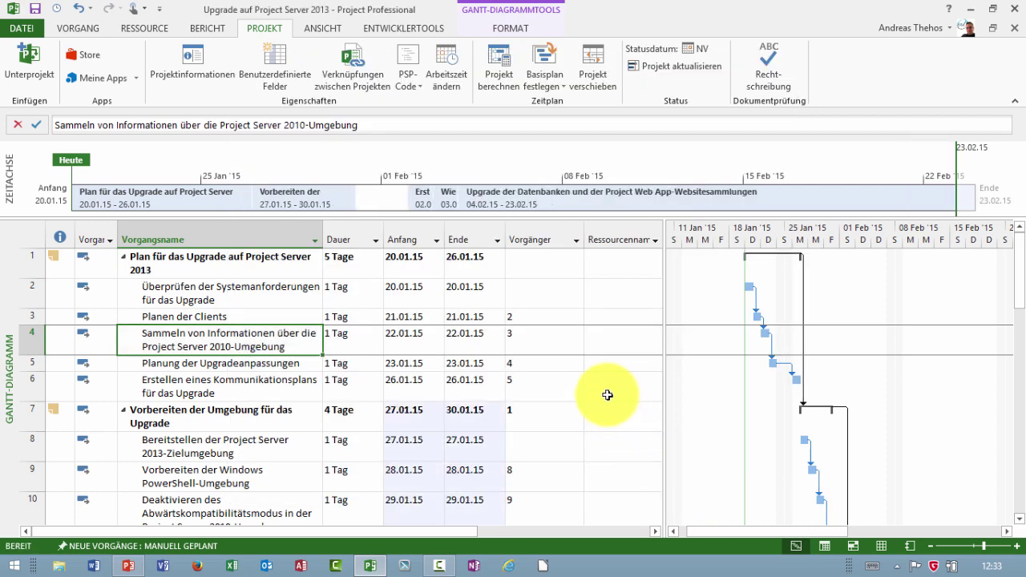
Step: Switch back to the VBA editor and open Module1's Feiertage_Importieren code
left_click(371, 568)
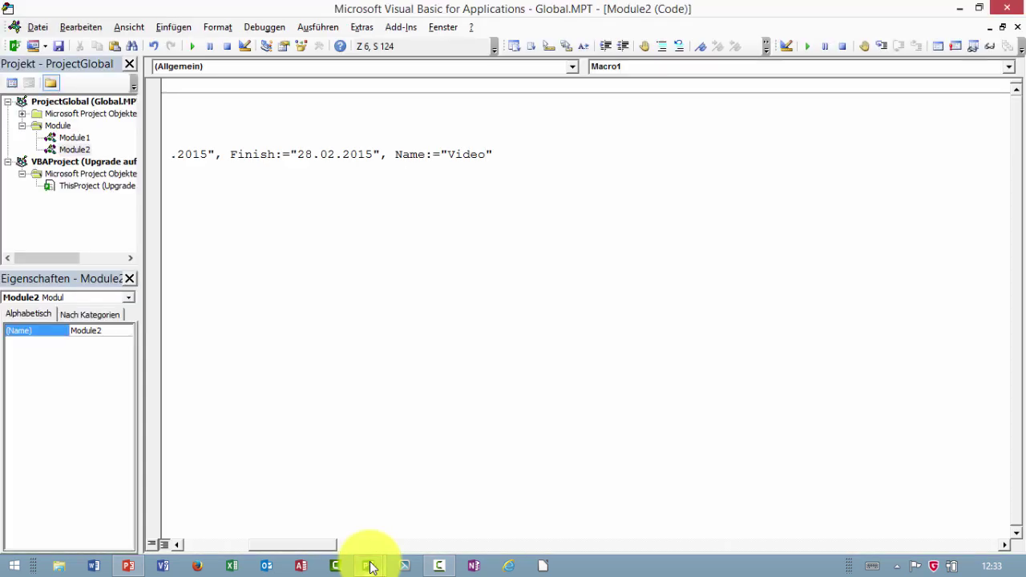
double_click(61, 137)
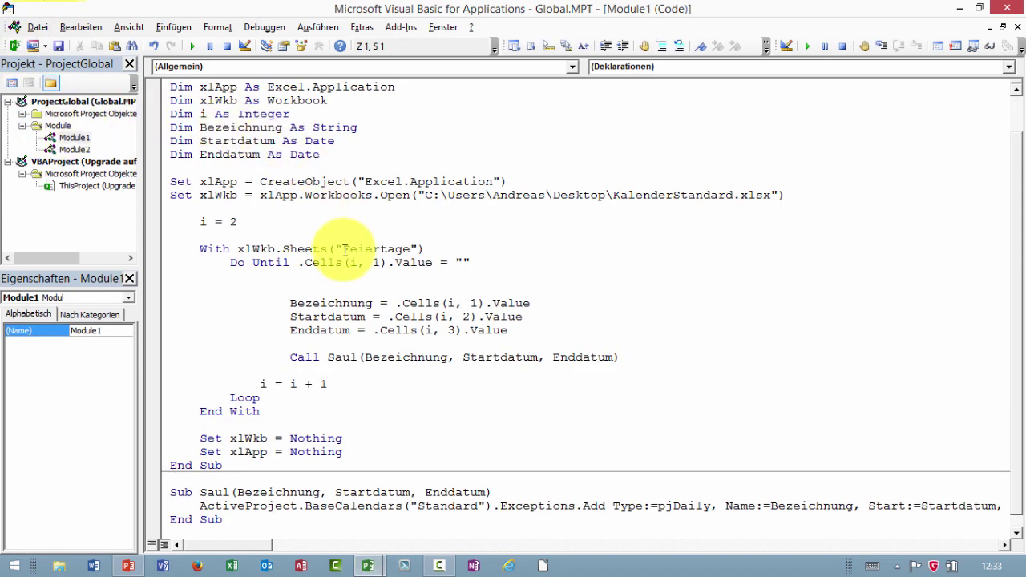
scroll(357, 266, "up", 1)
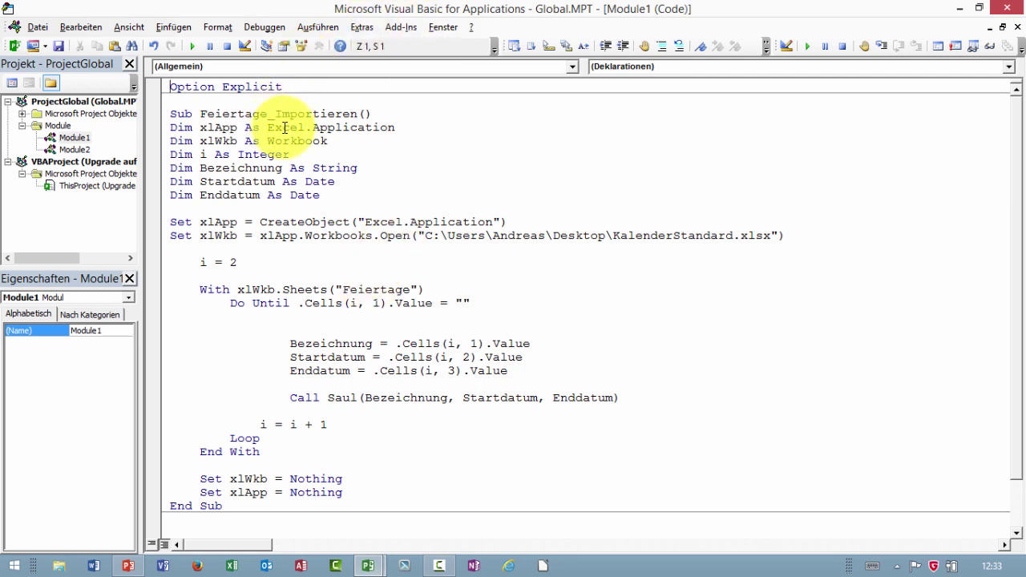
left_click(361, 27)
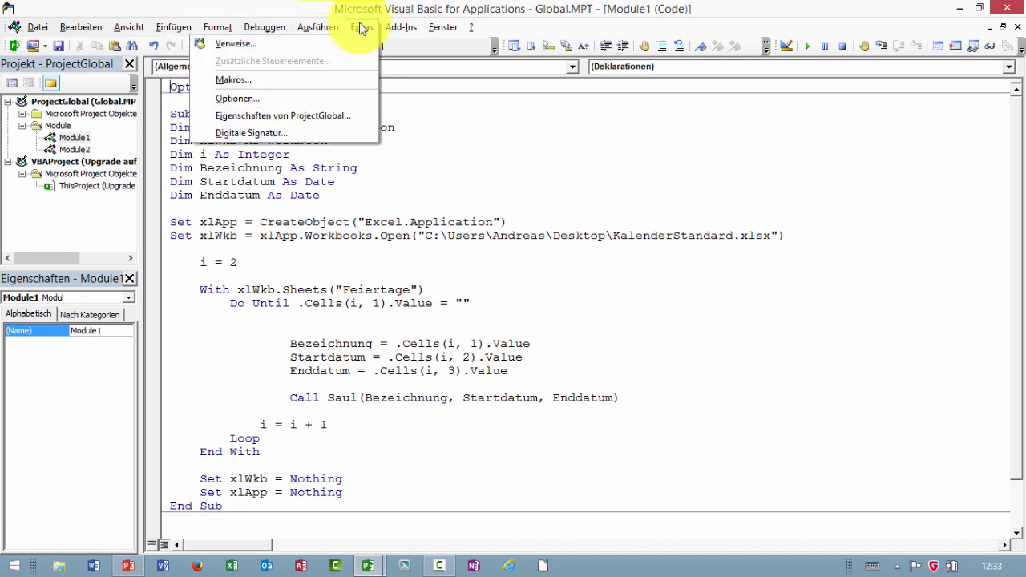
left_click(309, 51)
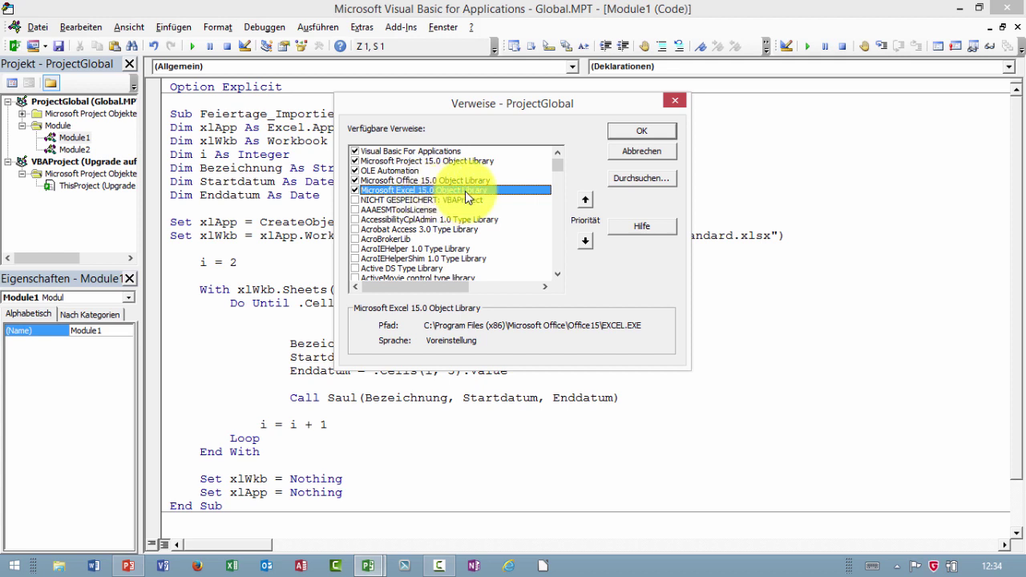
left_click_drag(558, 165, 559, 210)
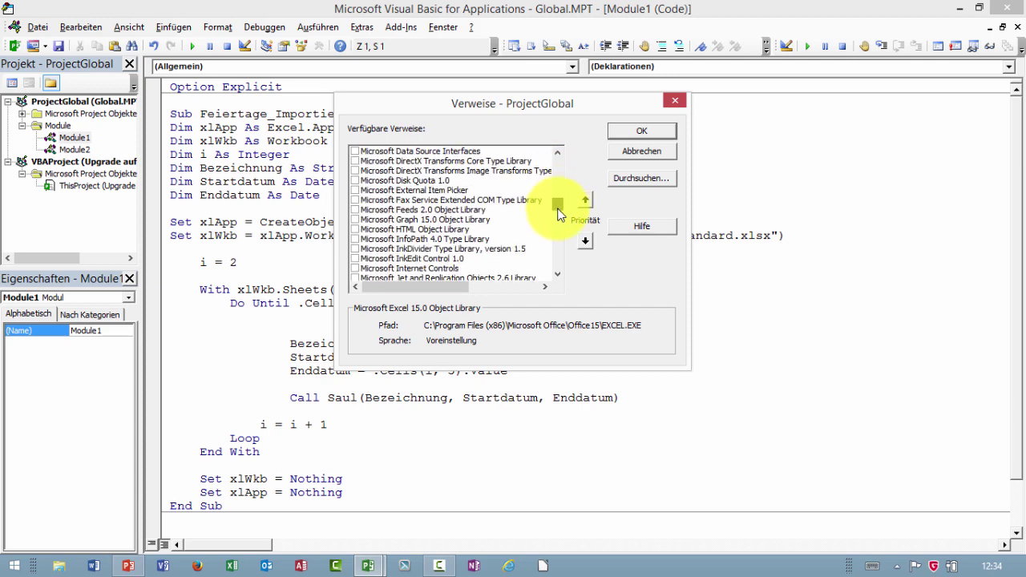
left_click(632, 152)
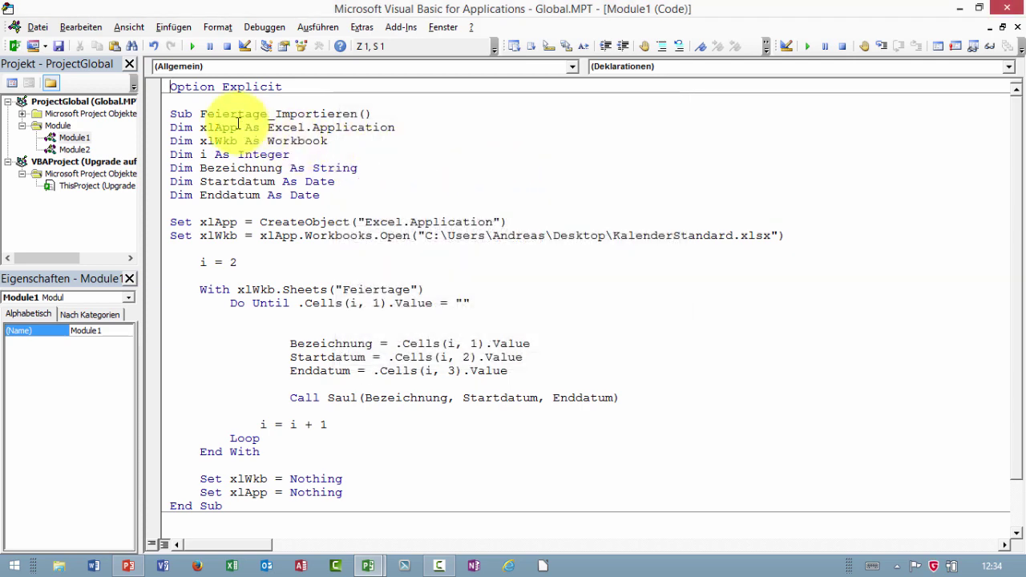
left_click_drag(172, 114, 366, 113)
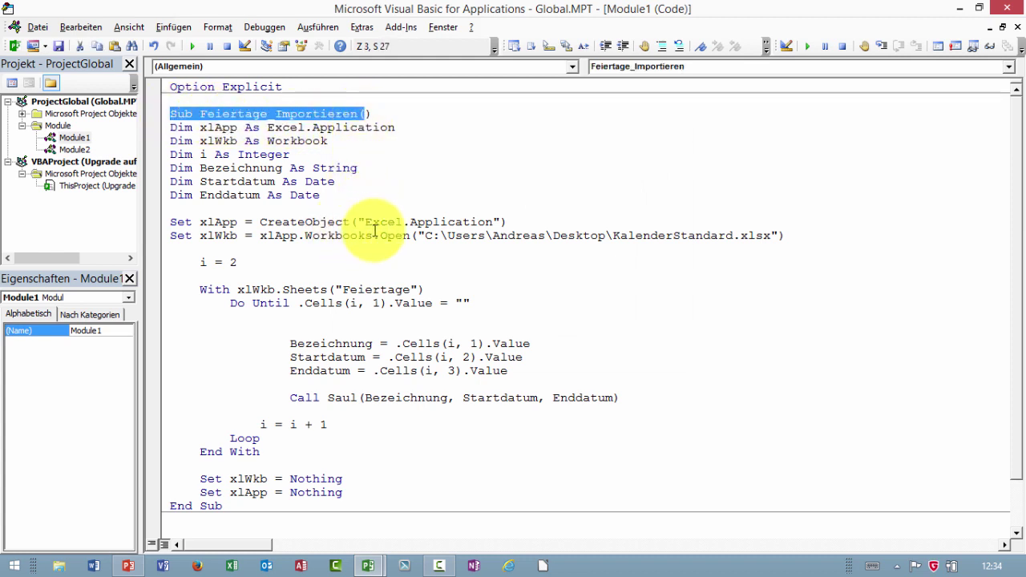
left_click_drag(800, 237, 414, 233)
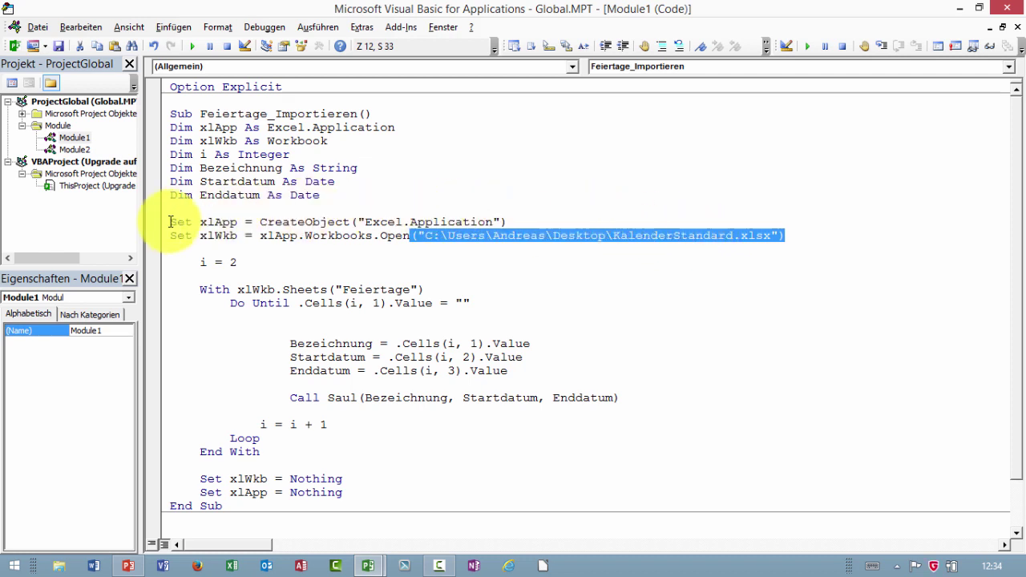
left_click_drag(171, 127, 401, 129)
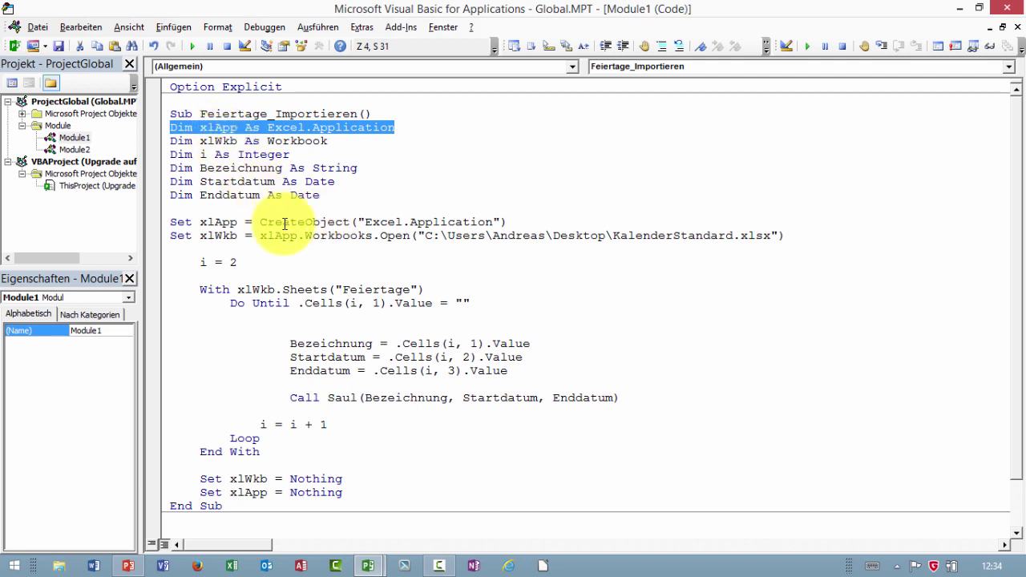
left_click_drag(260, 222, 505, 222)
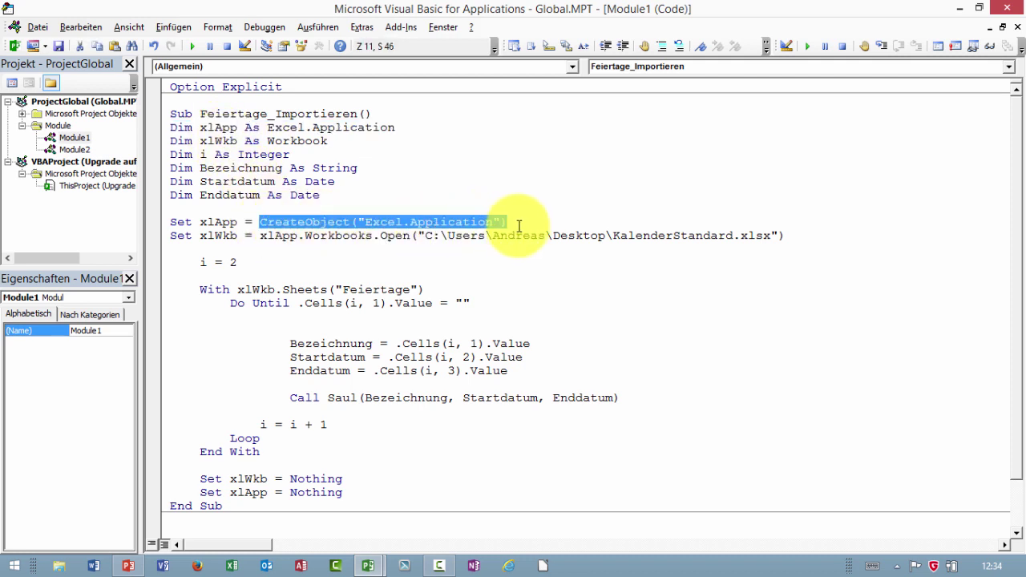
double_click(277, 235)
left_click_drag(260, 236, 732, 236)
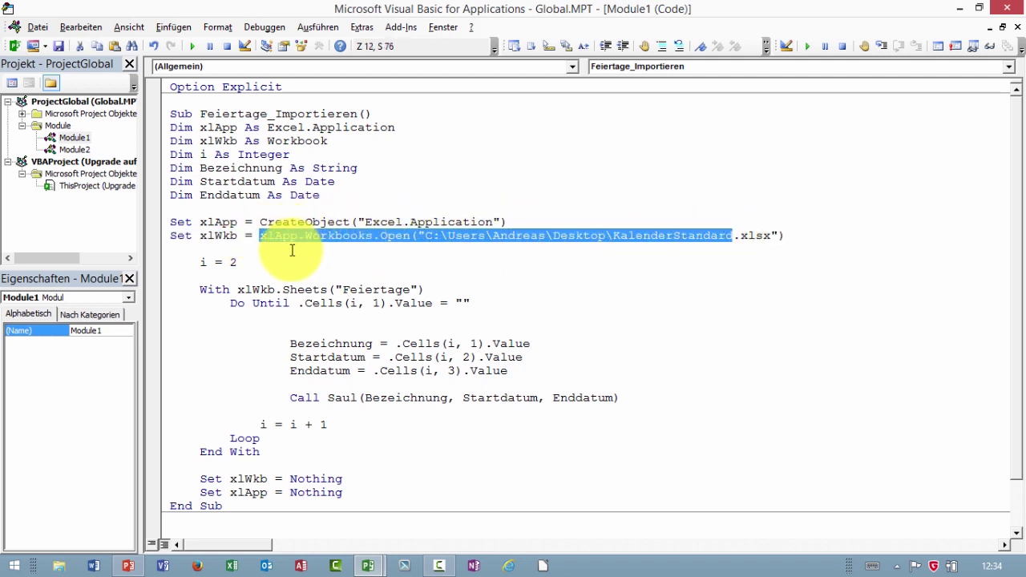
right_click(232, 565)
left_click(168, 330)
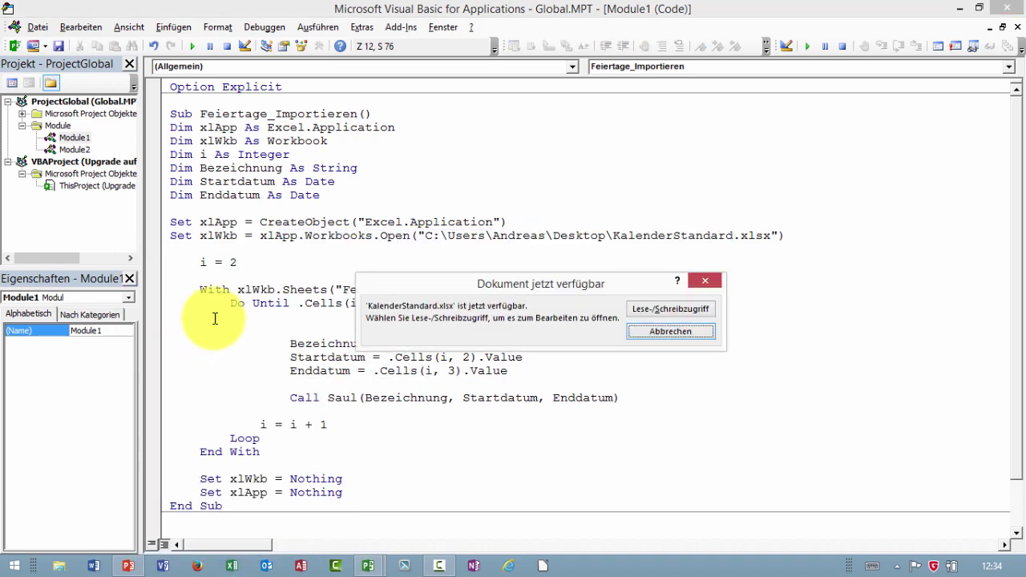
left_click(655, 311)
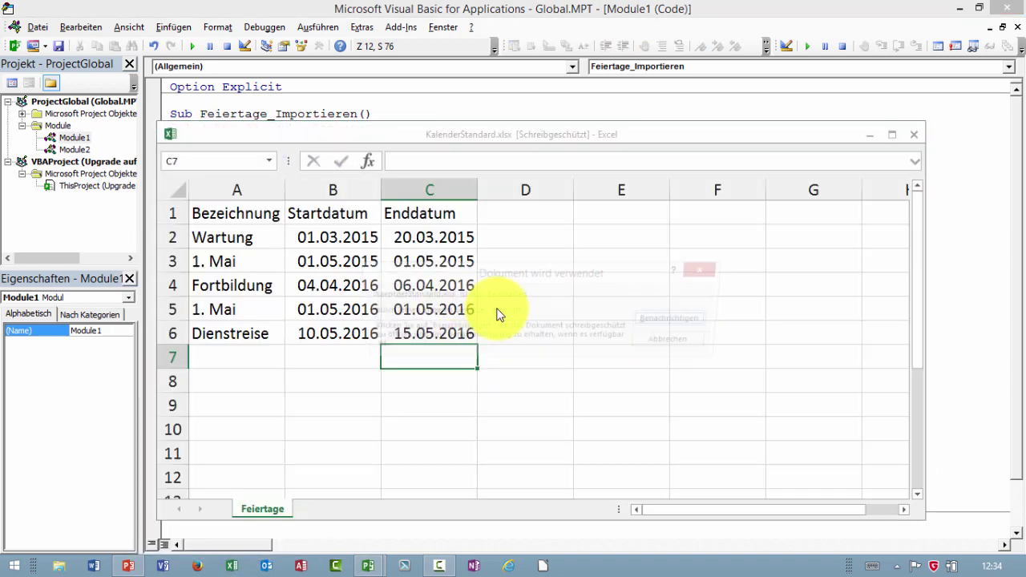
left_click(688, 343)
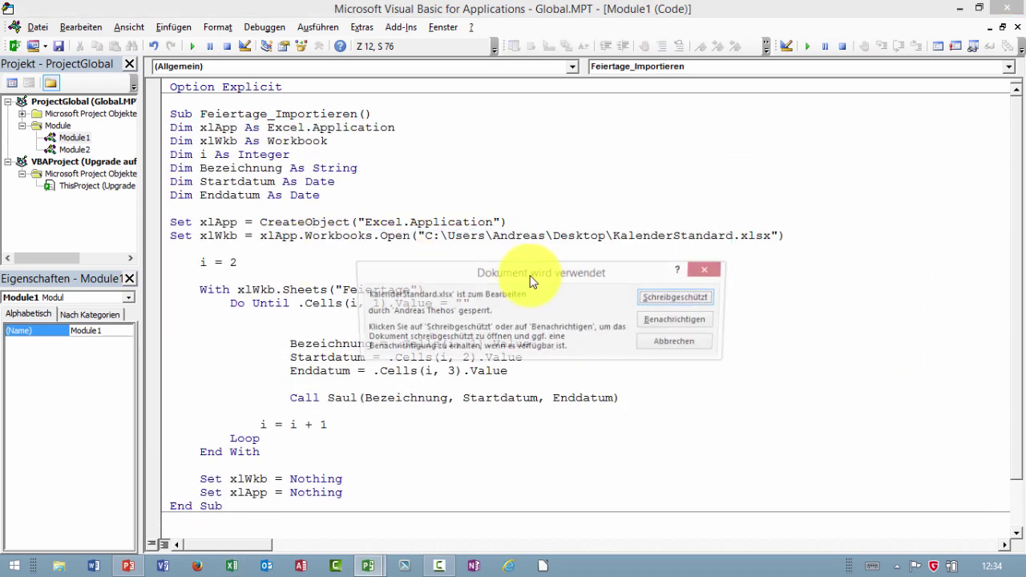
left_click(664, 322)
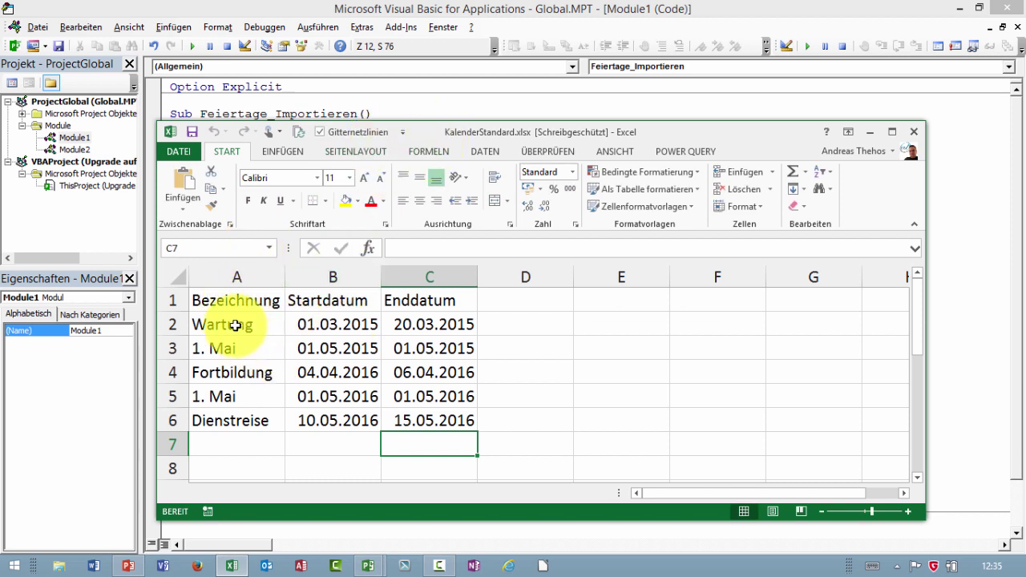
left_click_drag(245, 323, 402, 325)
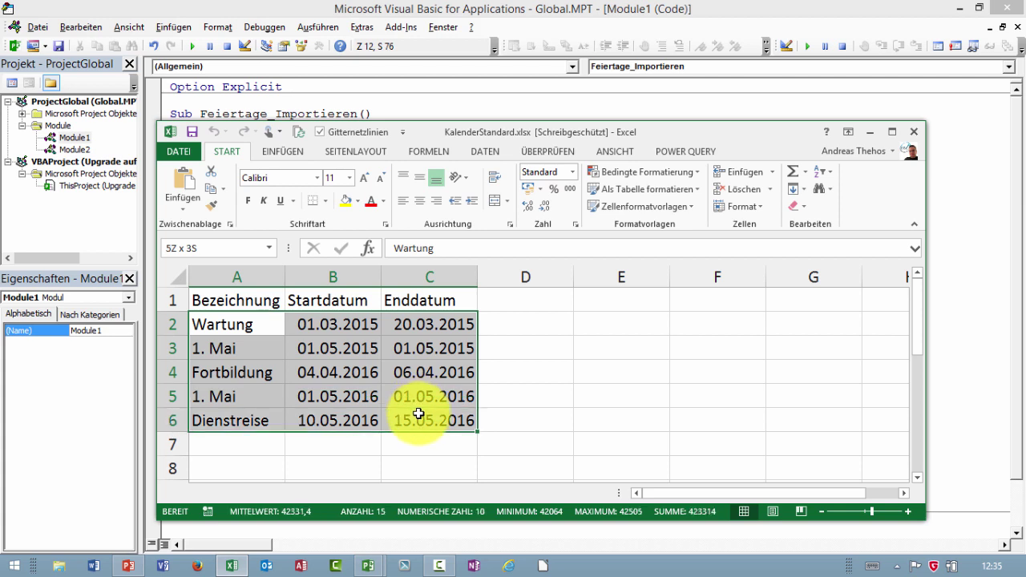
left_click_drag(416, 404, 374, 420)
left_click(241, 444)
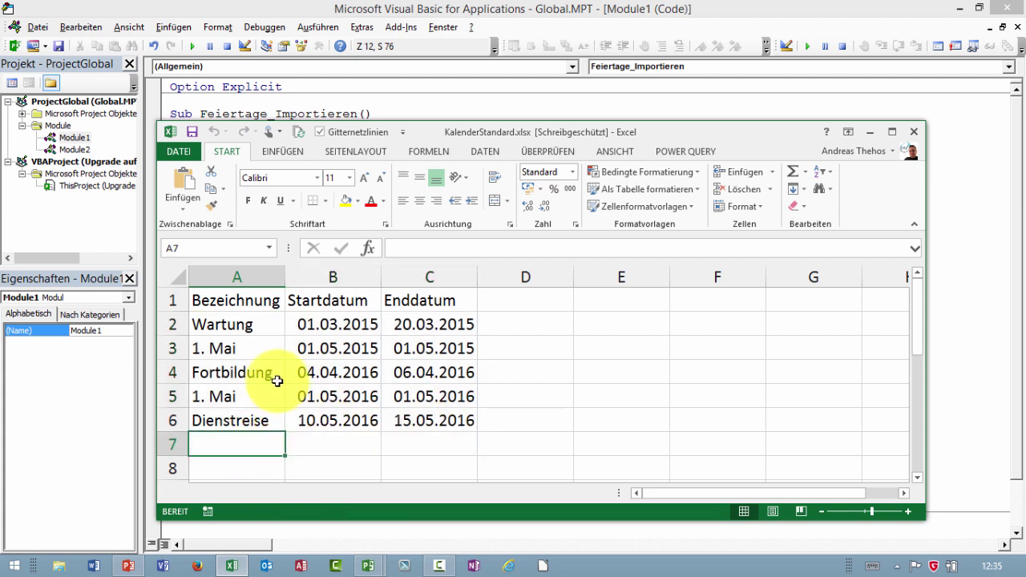
left_click(237, 322)
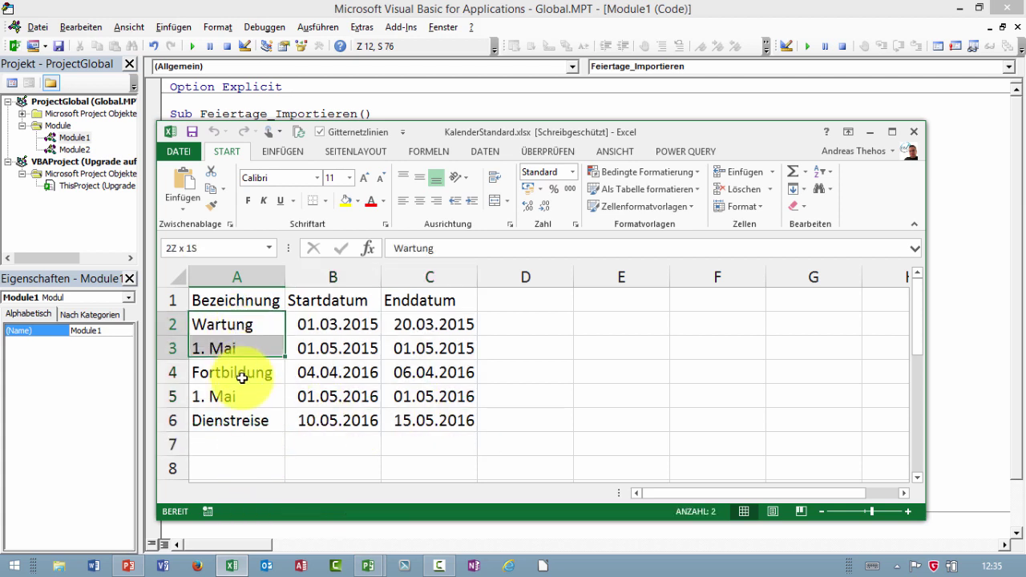
left_click_drag(236, 322, 240, 421)
left_click(245, 443)
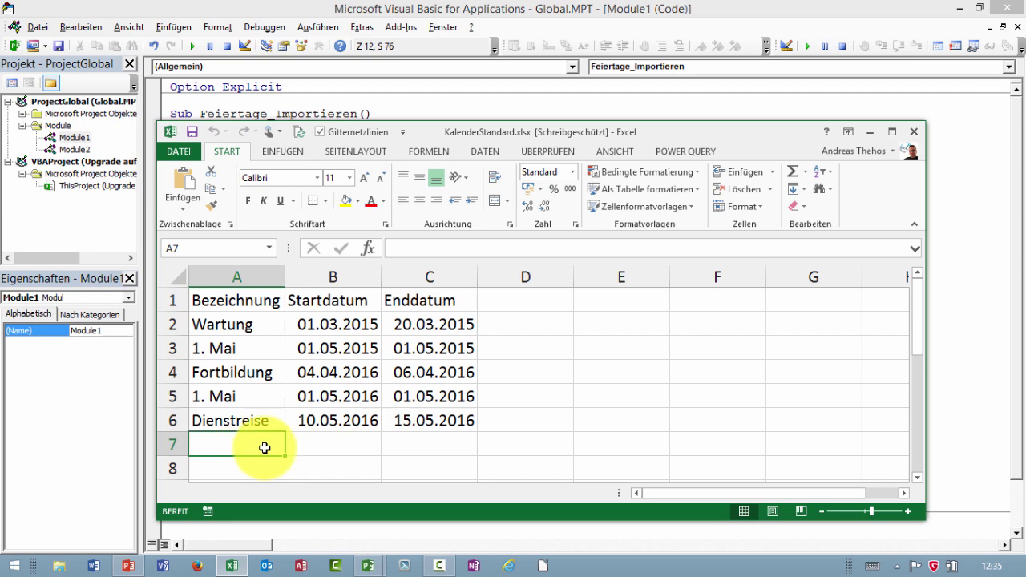
left_click(918, 132)
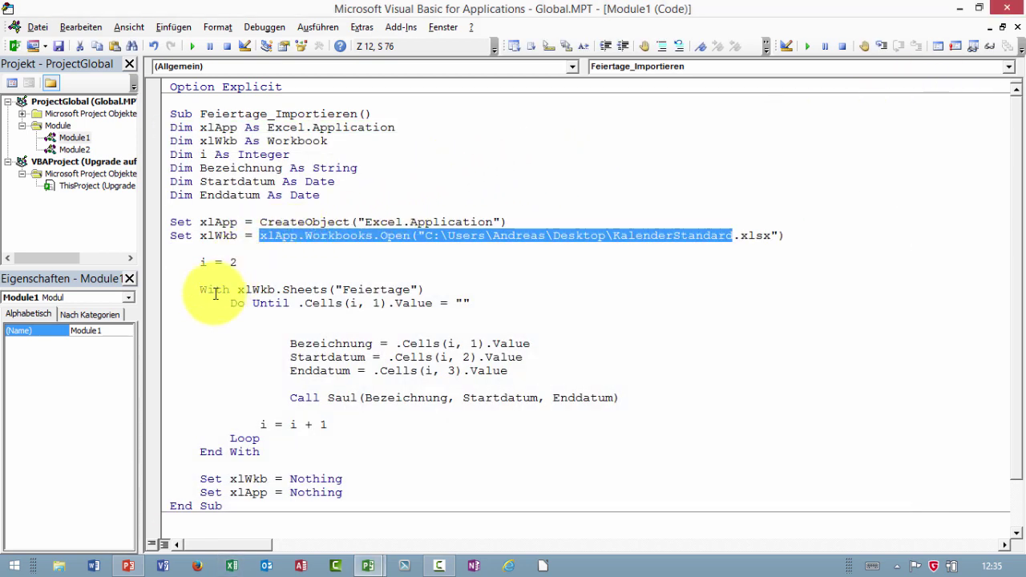
left_click_drag(201, 289, 424, 288)
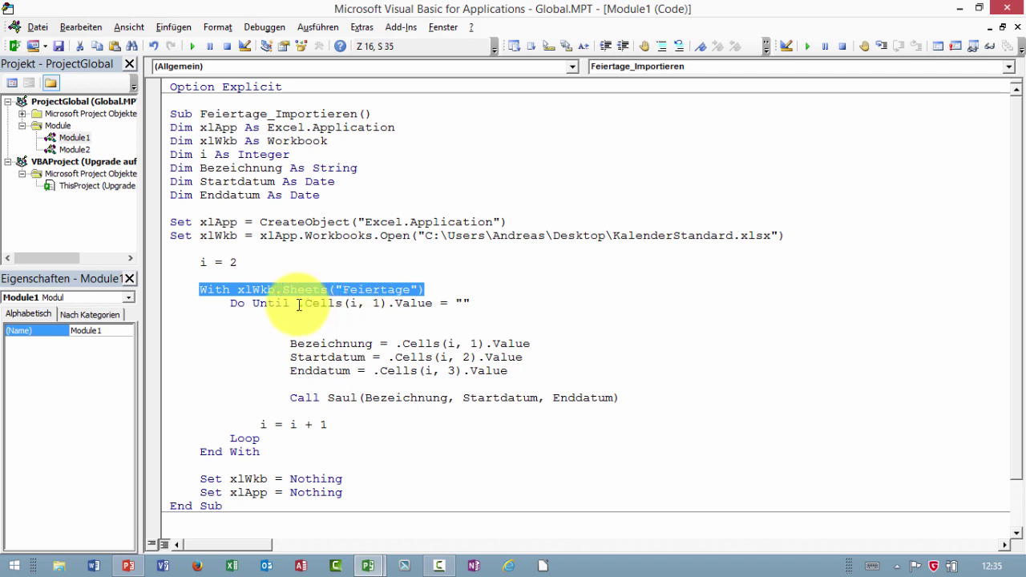
left_click_drag(297, 303, 375, 303)
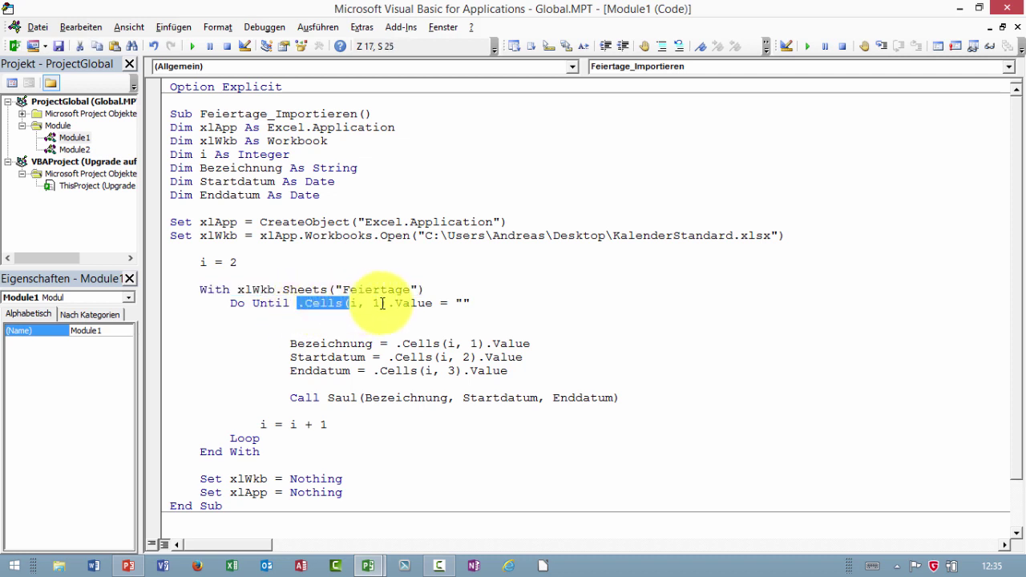
left_click(376, 303)
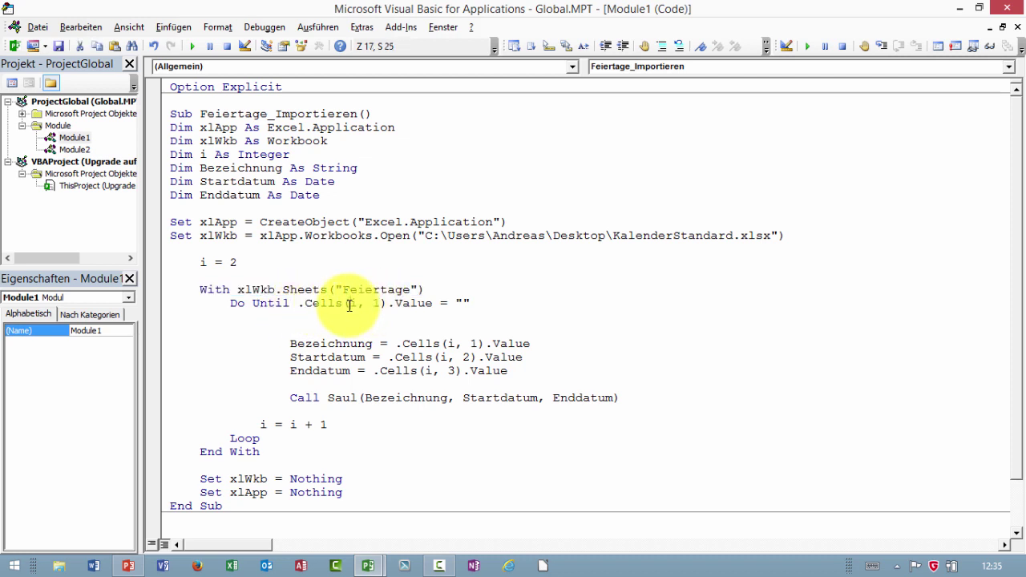
double_click(351, 303)
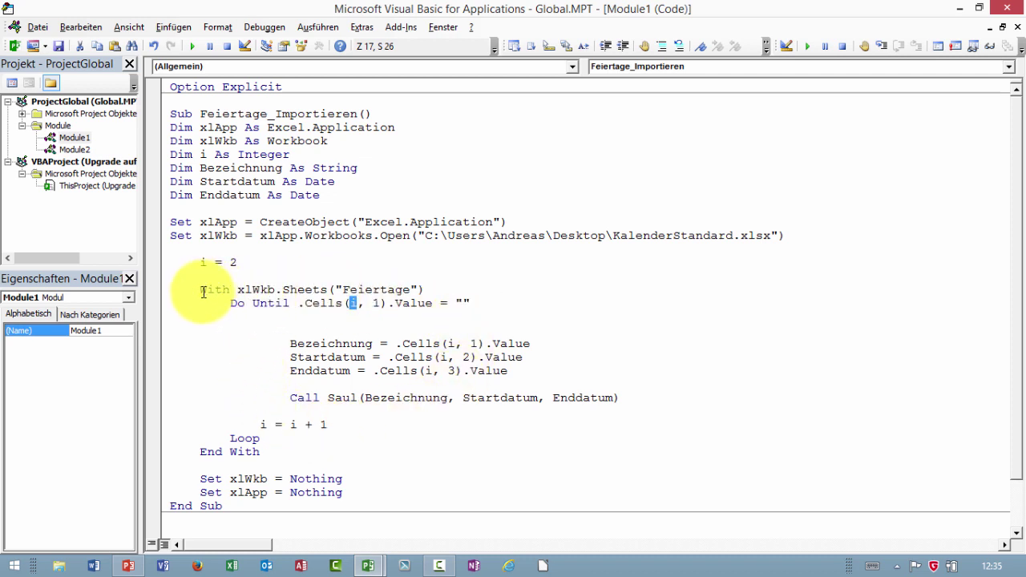
mouse_move(231, 303)
left_mouse_down()
mouse_move(480, 296)
mouse_move(481, 305)
left_mouse_up()
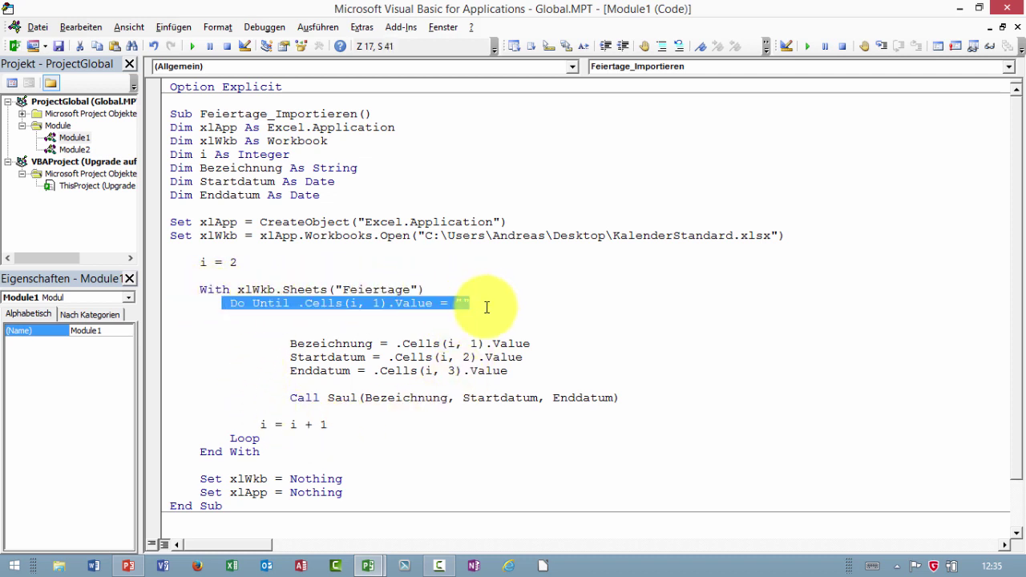
double_click(242, 439)
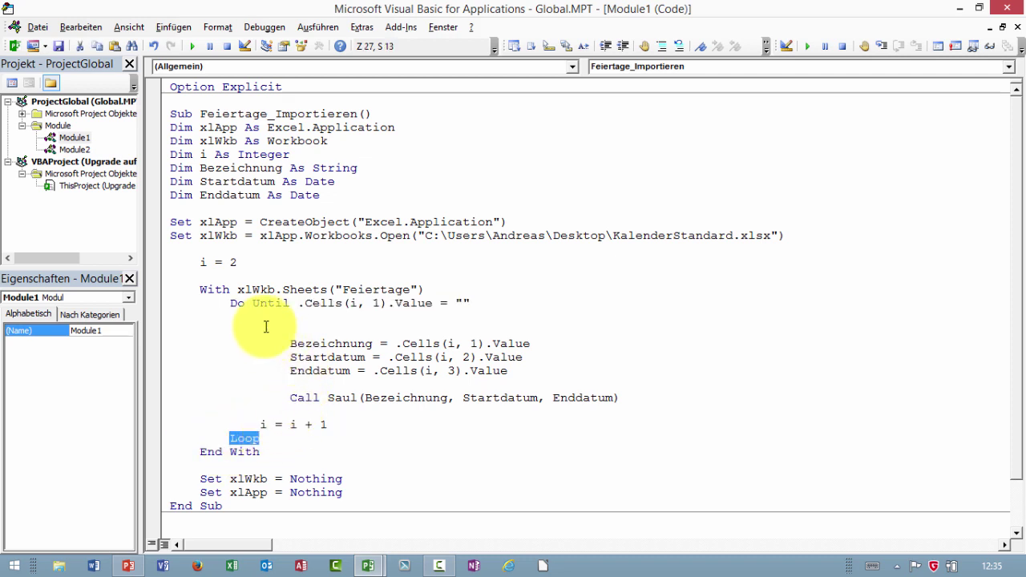
left_click_drag(231, 305, 284, 442)
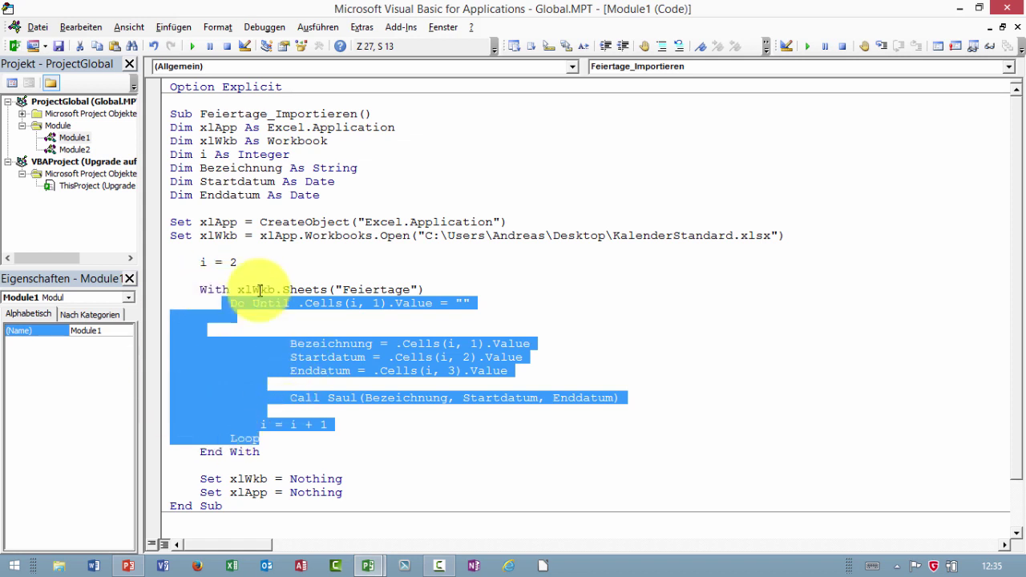
left_click(277, 330)
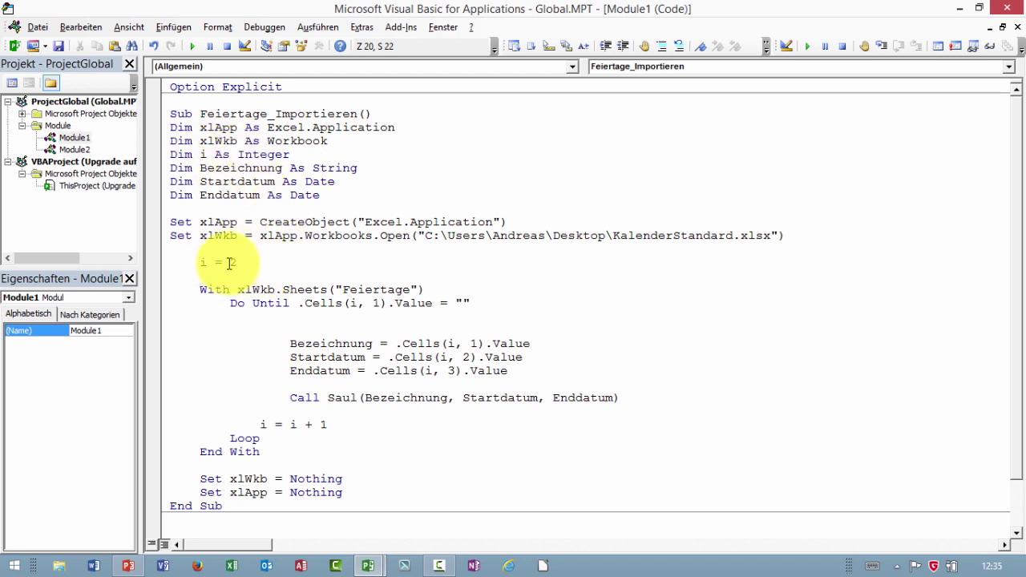
Step: Change counter i from Integer to Long and review how Bezeichnung is read from column 1
double_click(256, 153)
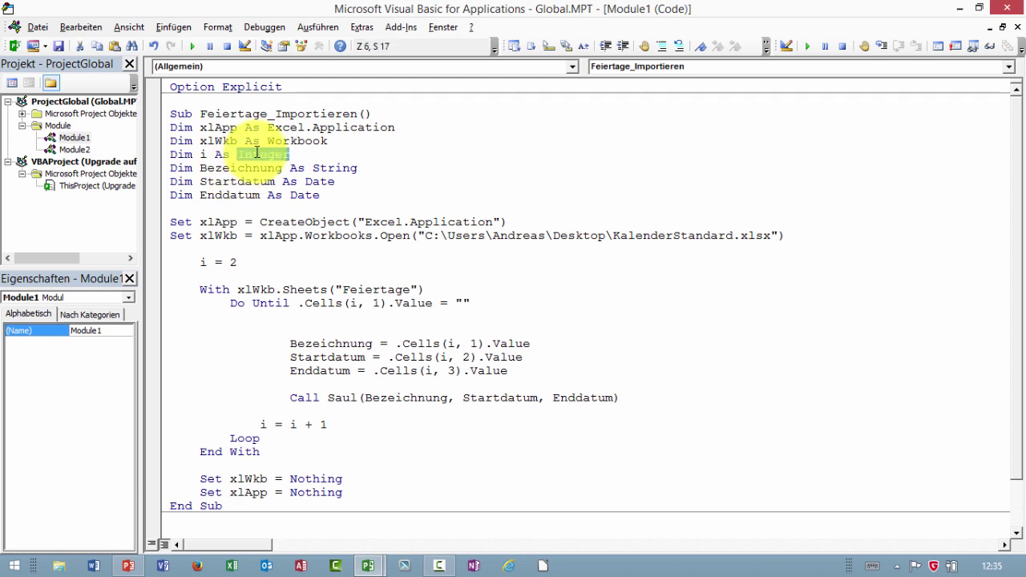
type("Long")
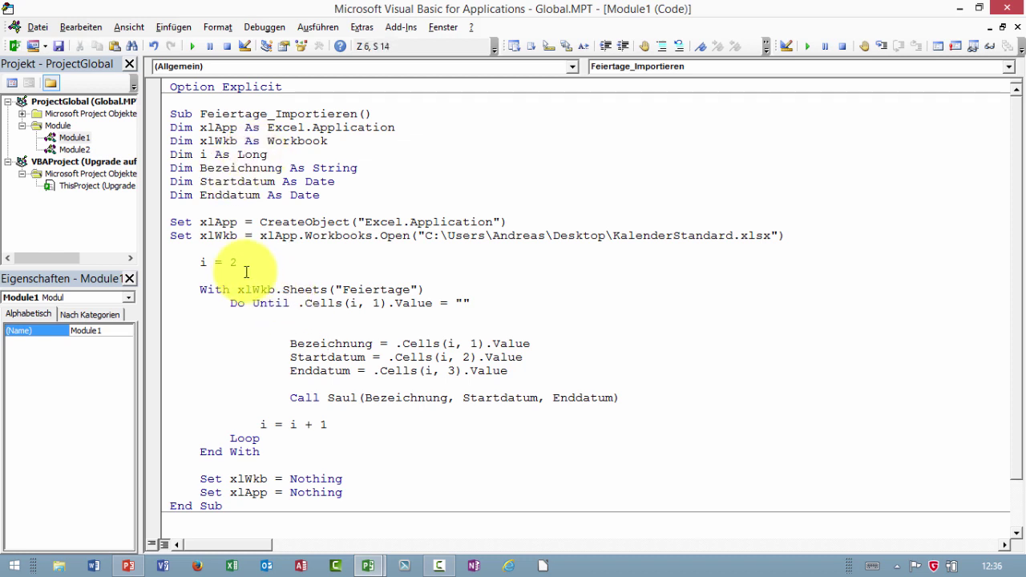
left_click_drag(296, 344, 479, 344)
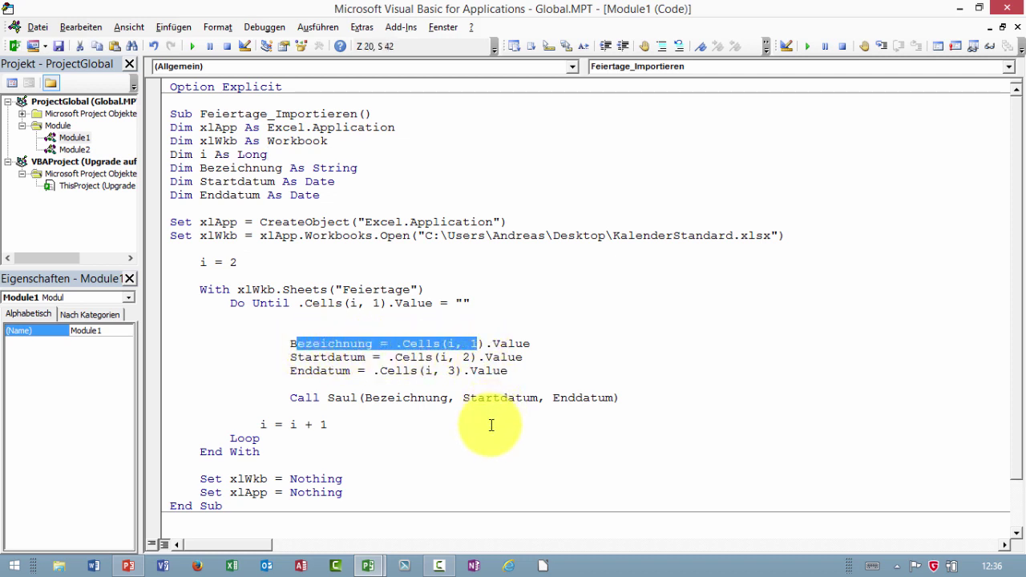
left_click(293, 359)
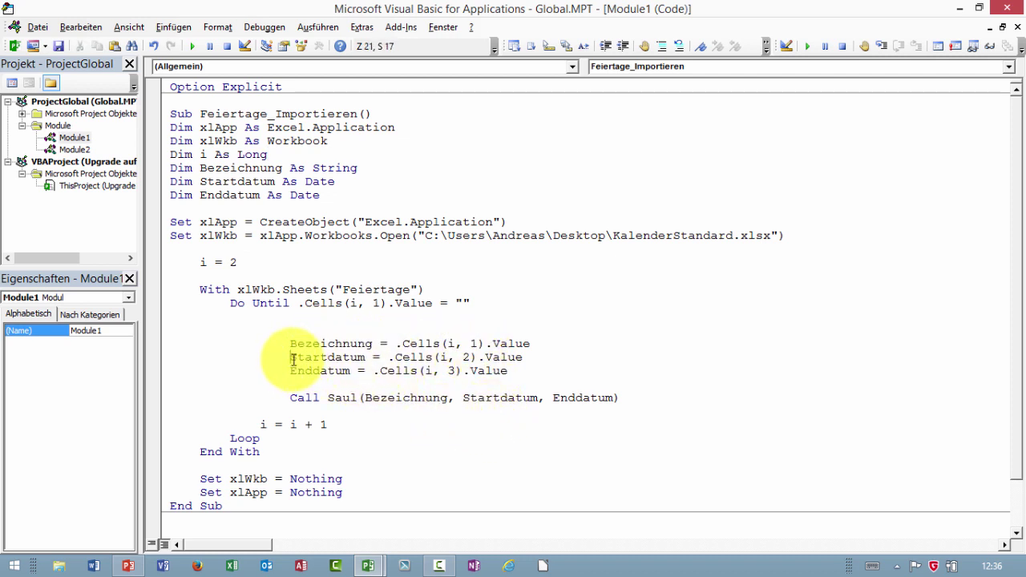
Step: Review how Startdatum is read from column 2 and its variable declaration
left_click_drag(293, 359, 473, 355)
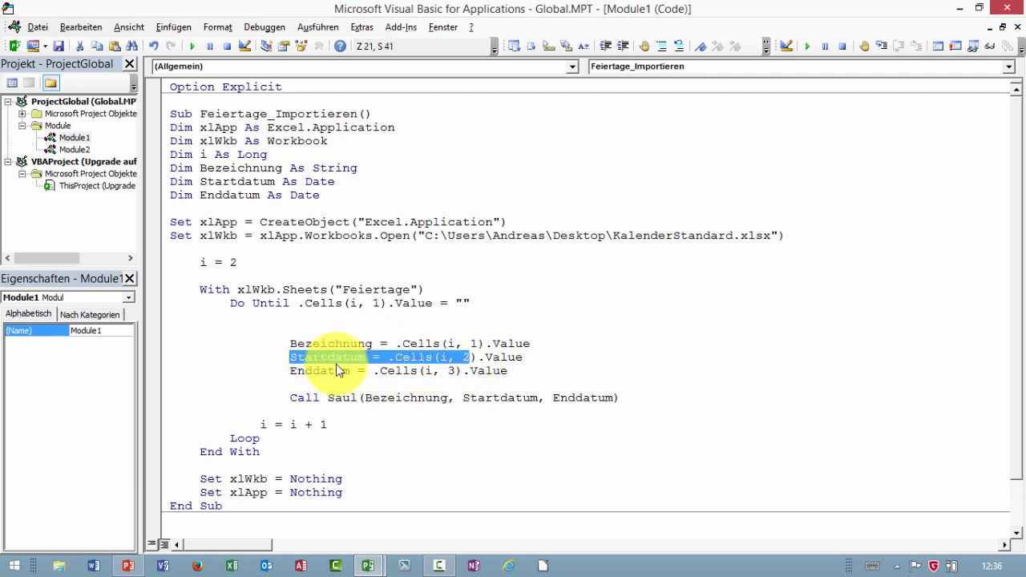
double_click(257, 182)
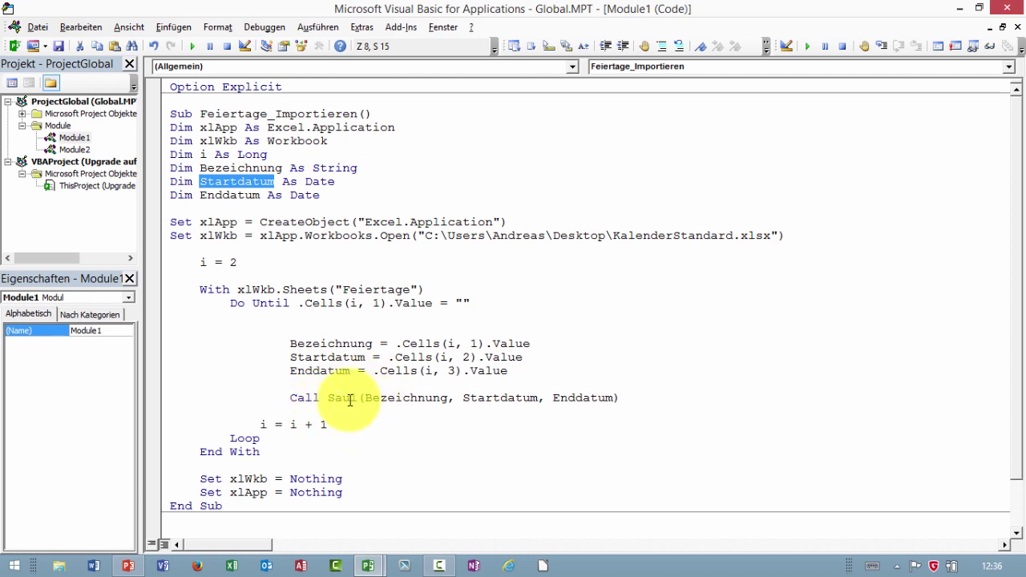
left_click(337, 344)
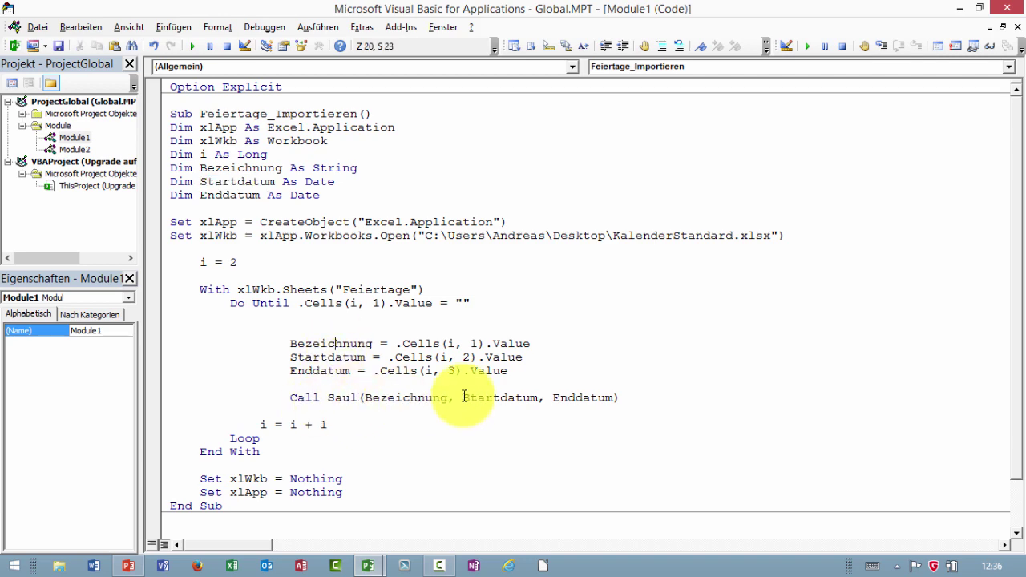
left_click(538, 385)
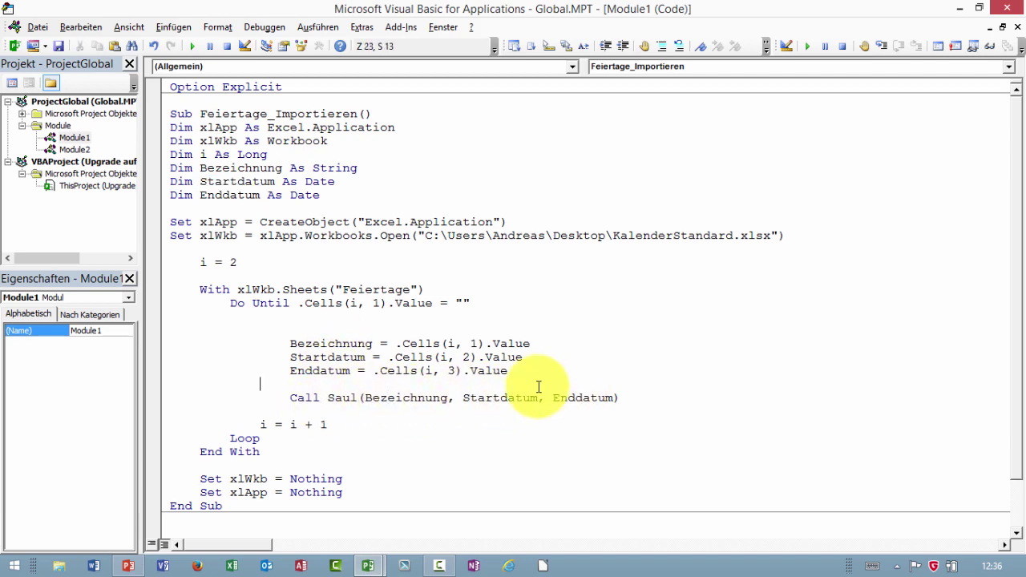
scroll(492, 354, "down", 1)
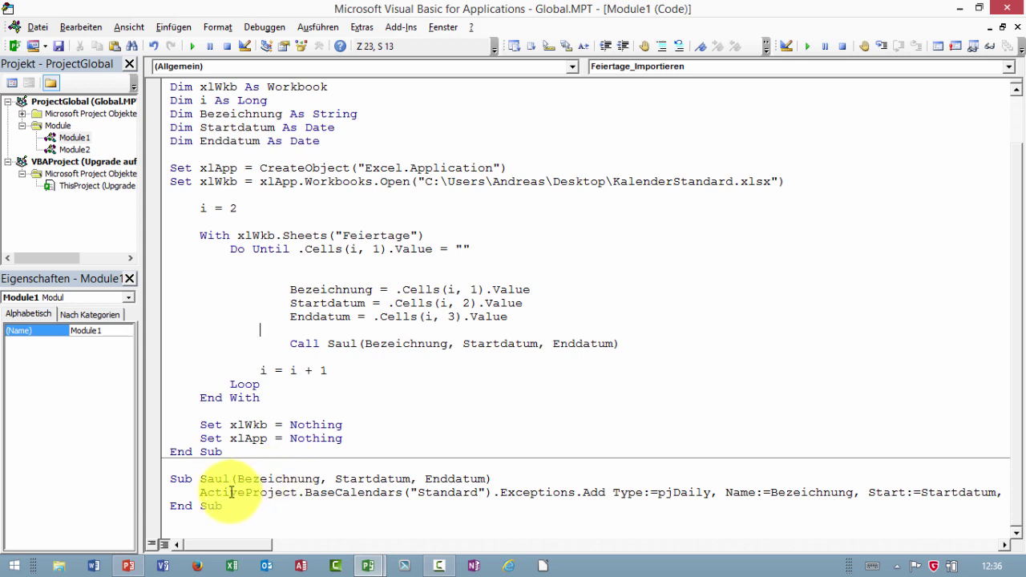
Step: Review Saul's ActiveProject reference, parameter list, Standard calendar and Exceptions.Add call
left_click_drag(222, 492, 284, 493)
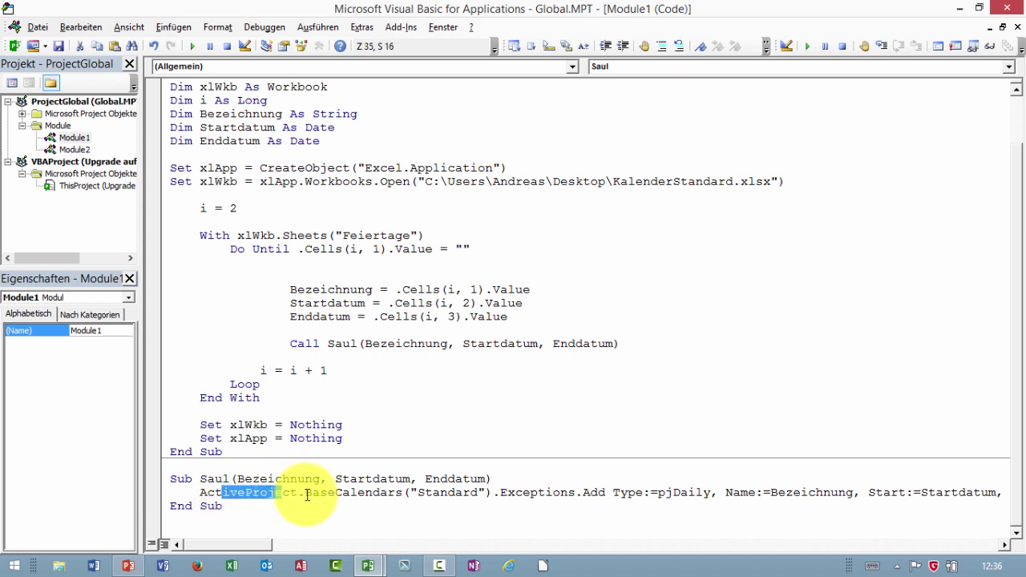
left_click_drag(309, 494, 489, 486)
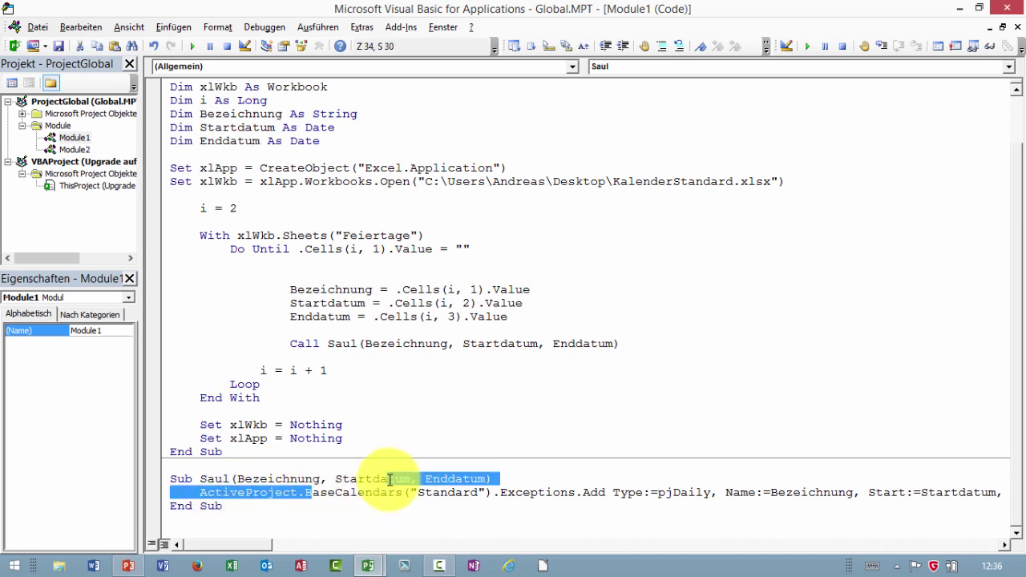
left_click(454, 492)
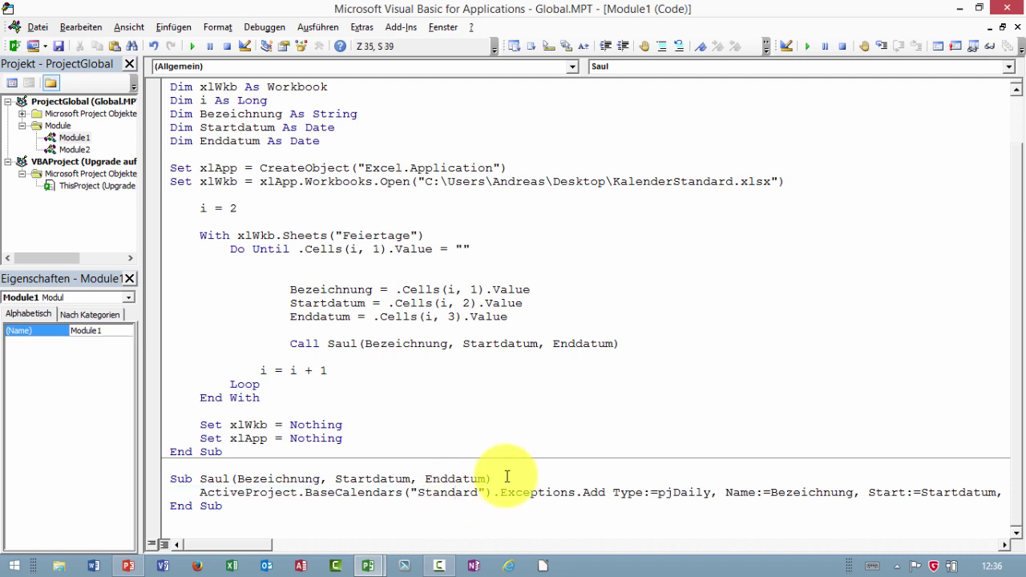
left_click_drag(502, 492, 594, 494)
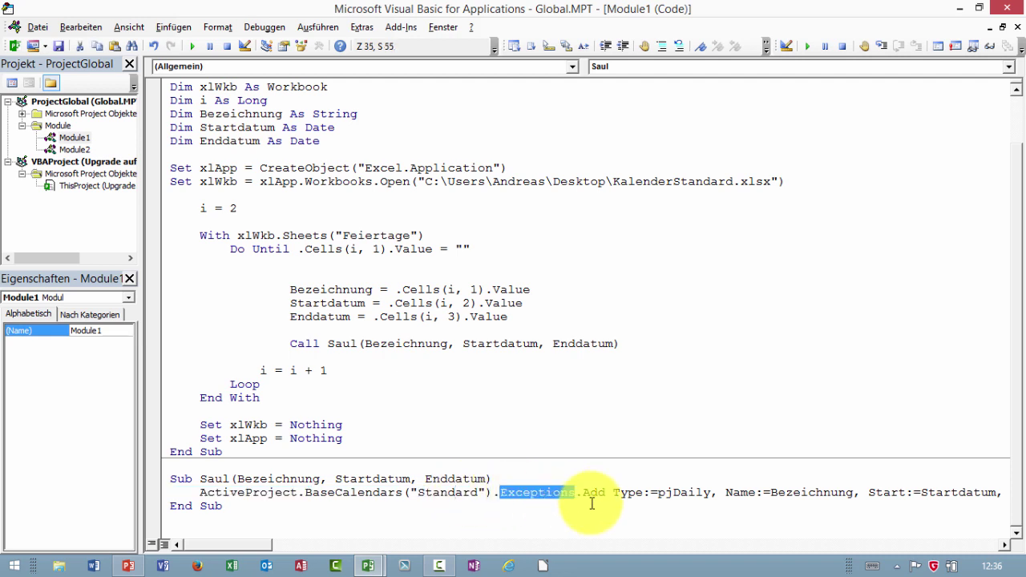
double_click(594, 492)
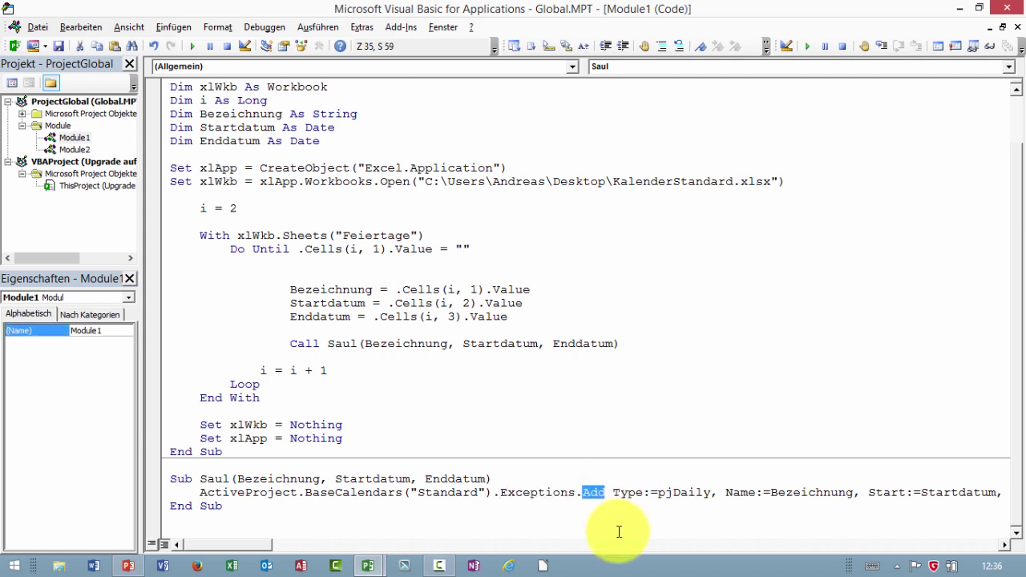
Step: Replace pjDaily with Type:=1, then review the Bezeichnung, Startdatum and Finish arguments
double_click(682, 494)
type("1")
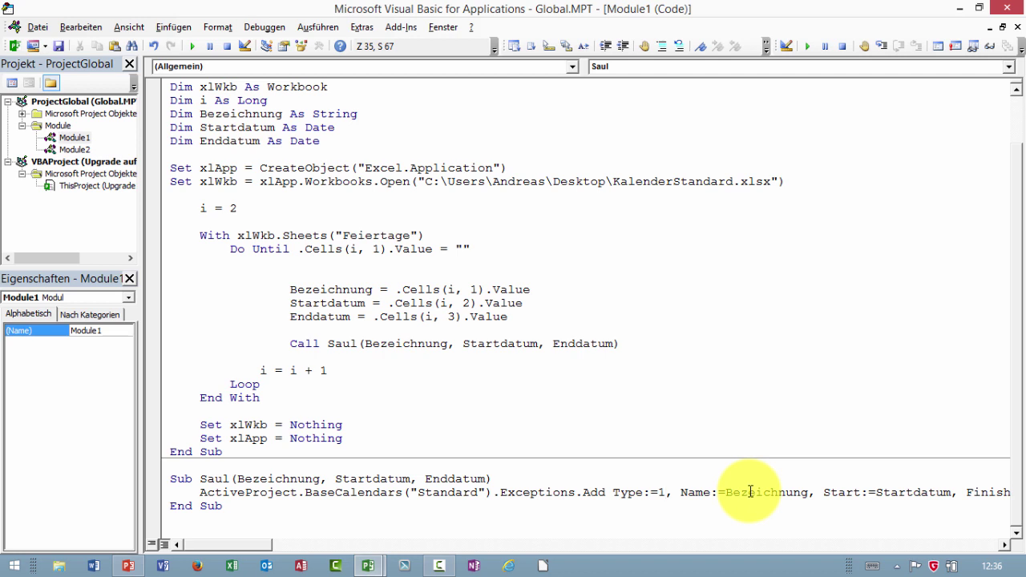
double_click(750, 493)
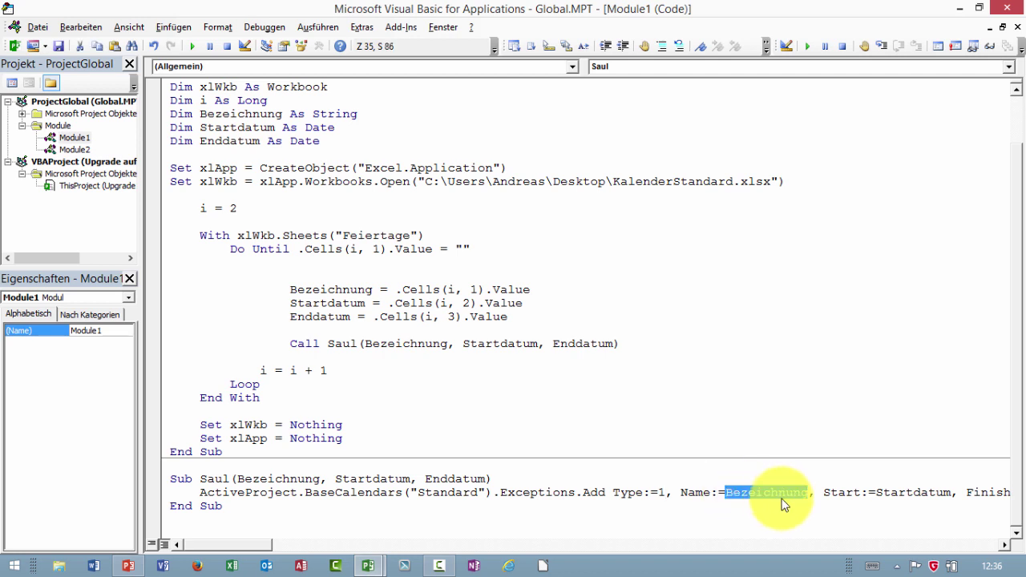
double_click(898, 494)
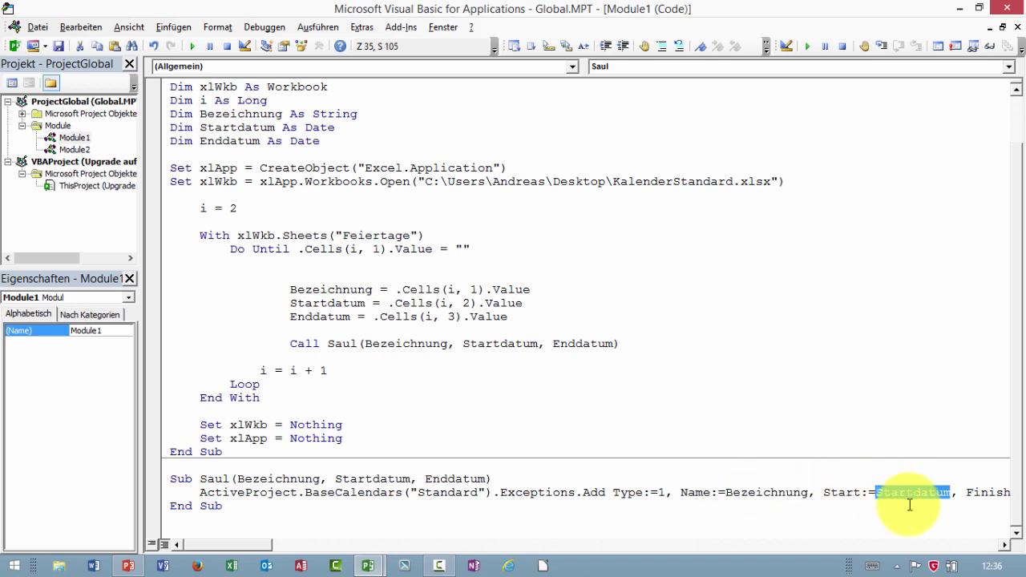
double_click(986, 492)
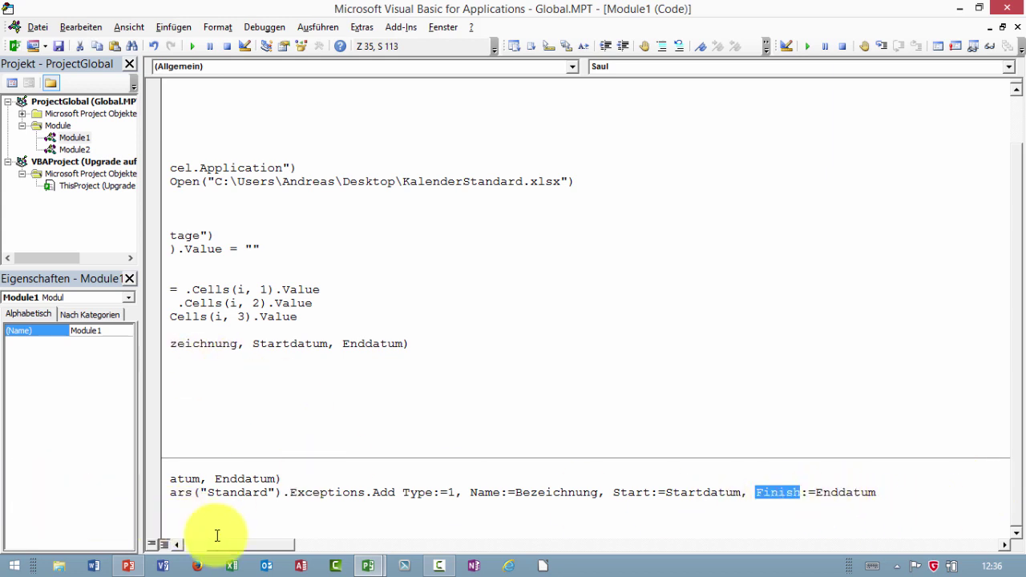
left_click_drag(217, 544, 161, 543)
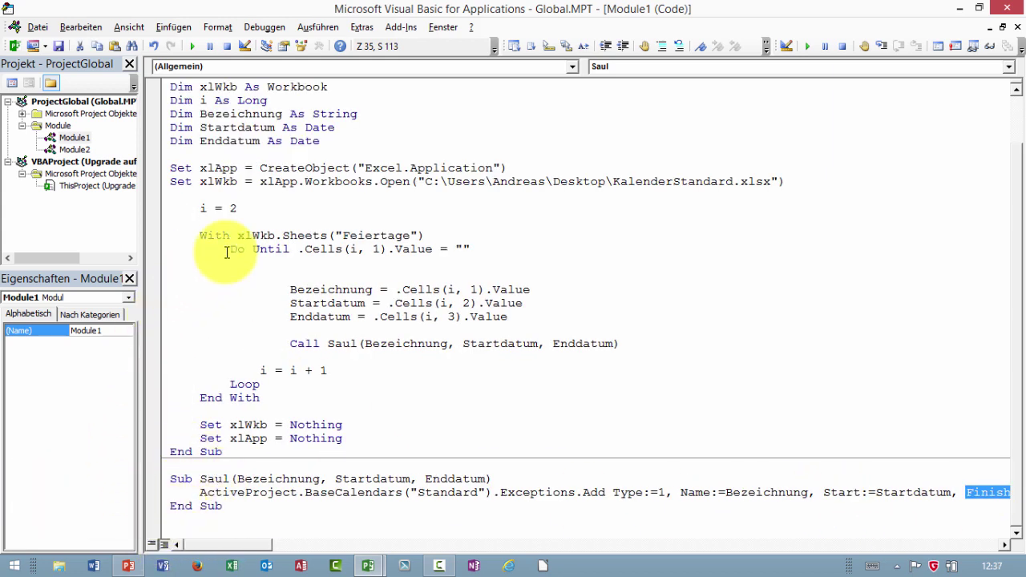
Step: Insert an xlWkb.Close line after End With, reusing xlWkb copied from the With line
double_click(324, 370)
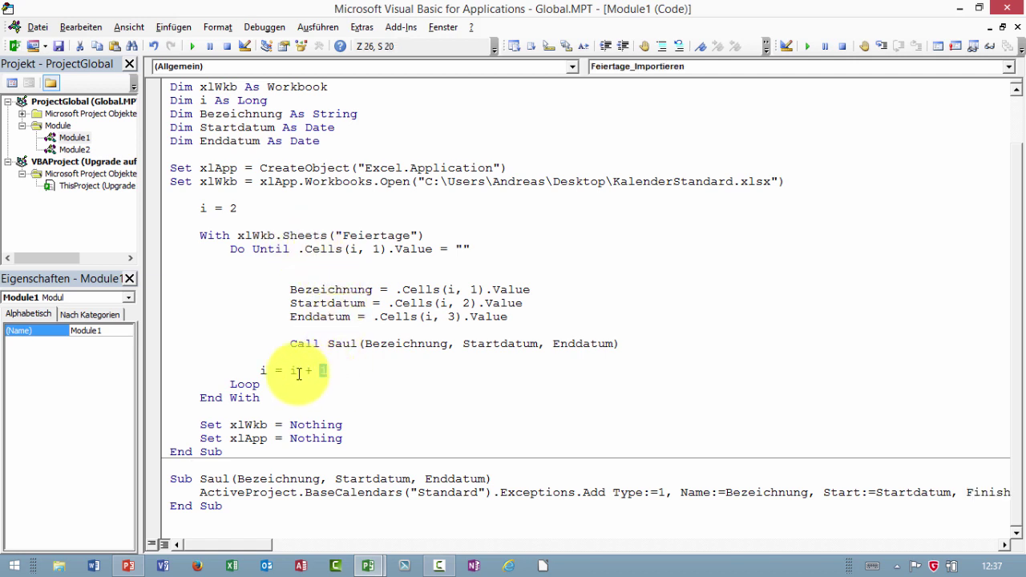
left_click_drag(298, 373, 206, 370)
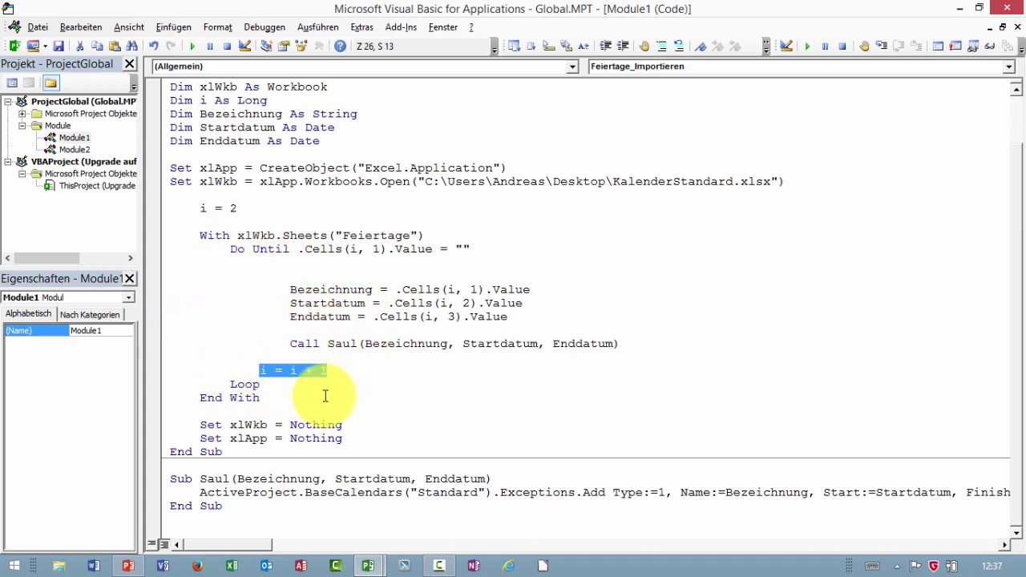
left_click(239, 407)
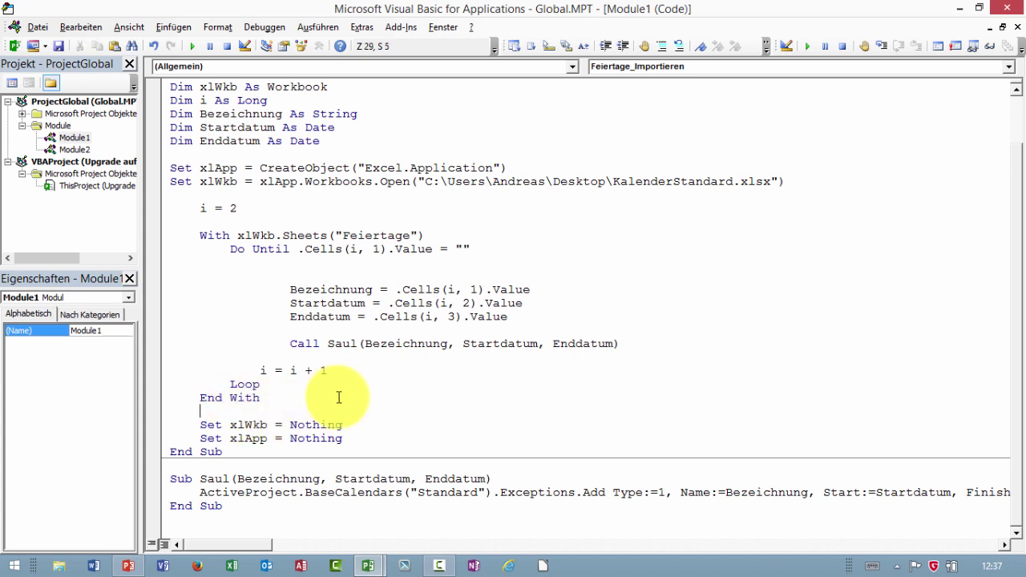
key("Return")
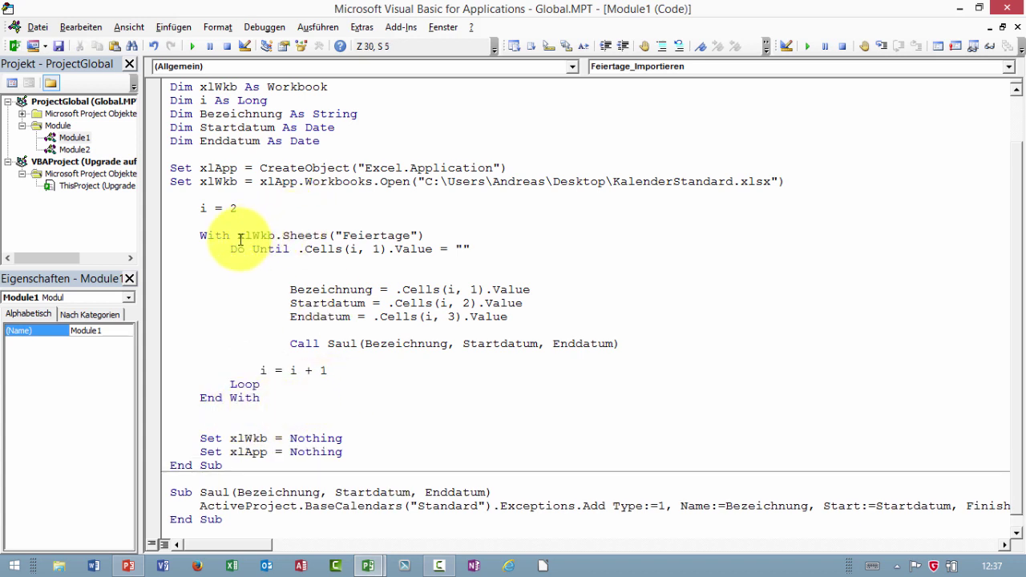
left_click_drag(238, 239, 281, 234)
key("ctrl+c")
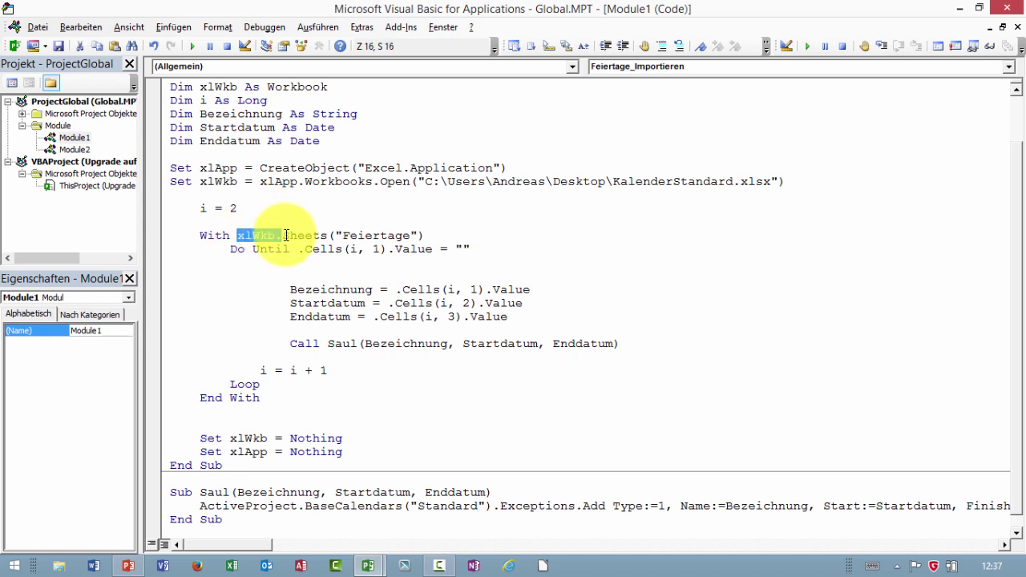
left_click(211, 425)
key("ctrl+v")
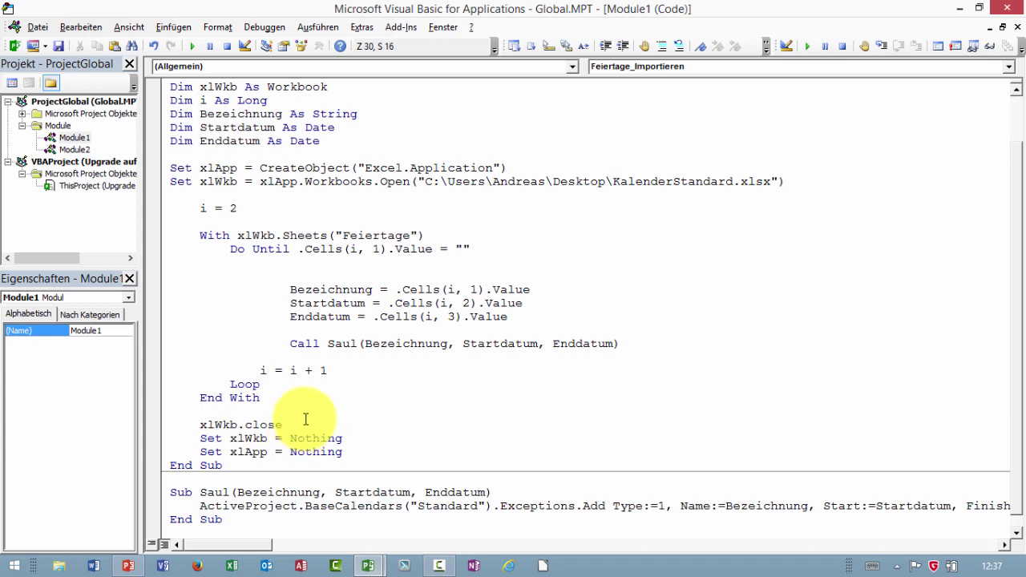
left_click(234, 384)
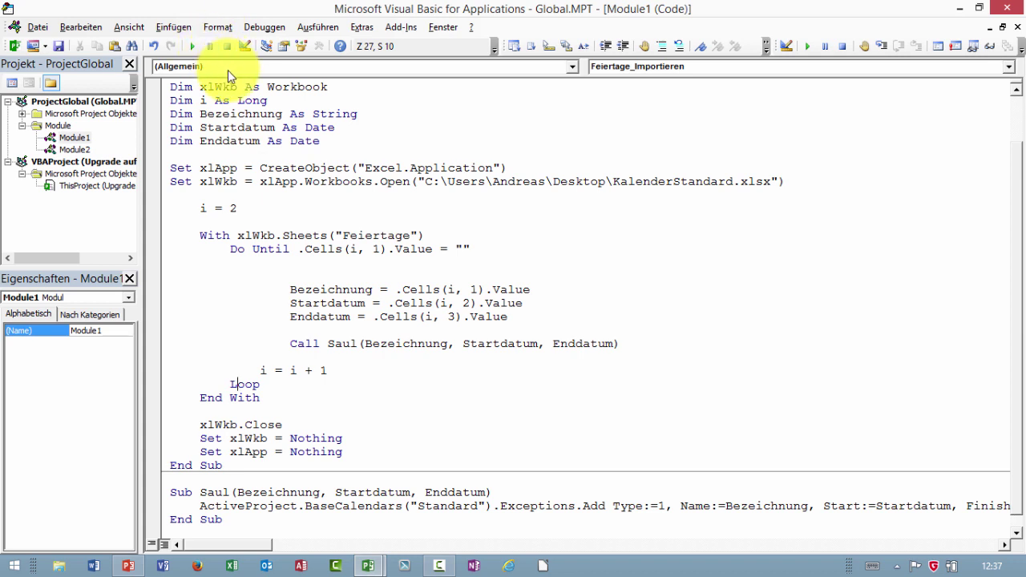
Step: Run Feiertage_Importieren from the VBA editor, then go back to the Upgrade auf Project Server 2013 Gantt chart
left_click(237, 127)
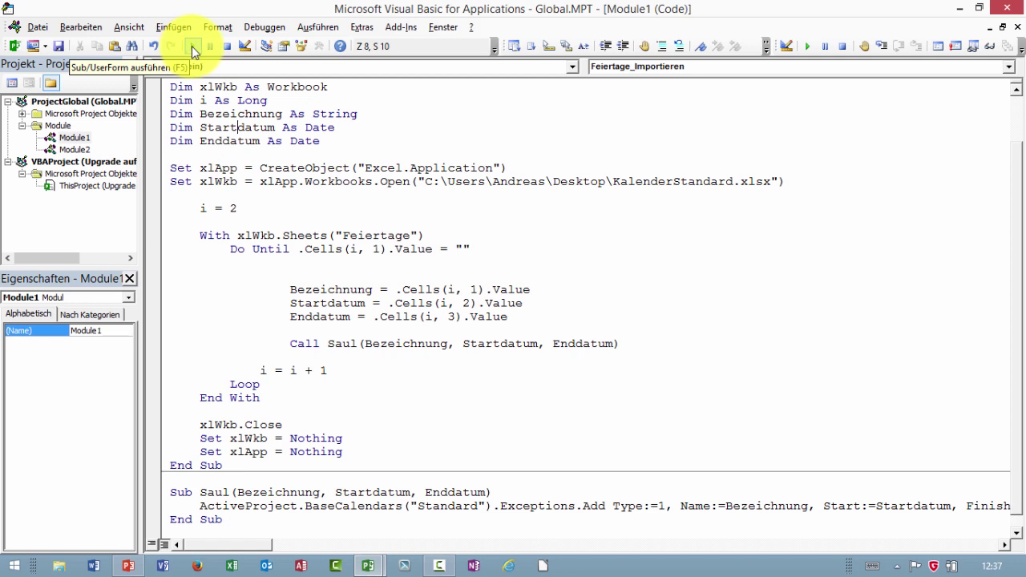
left_click(194, 46)
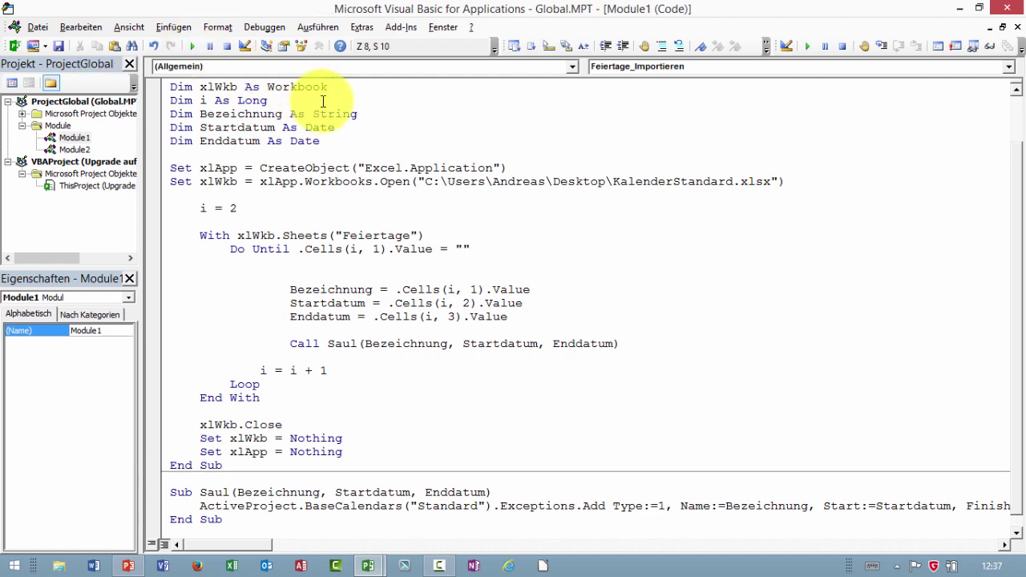
left_click(959, 8)
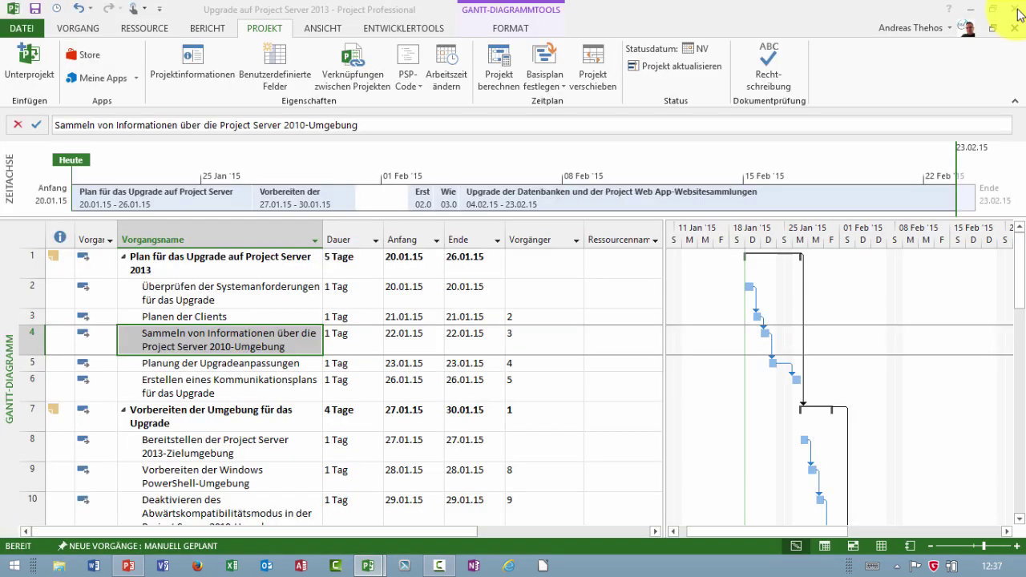
Step: Select exception rows 1–5 in the Standard calendar's working time, delete them and confirm with OK
left_click(450, 64)
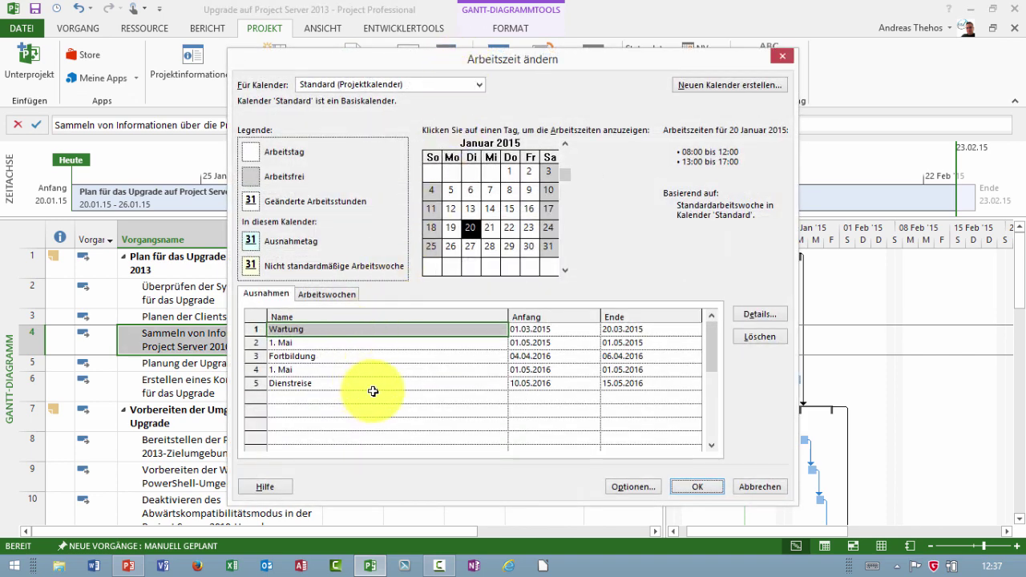
left_click(697, 487)
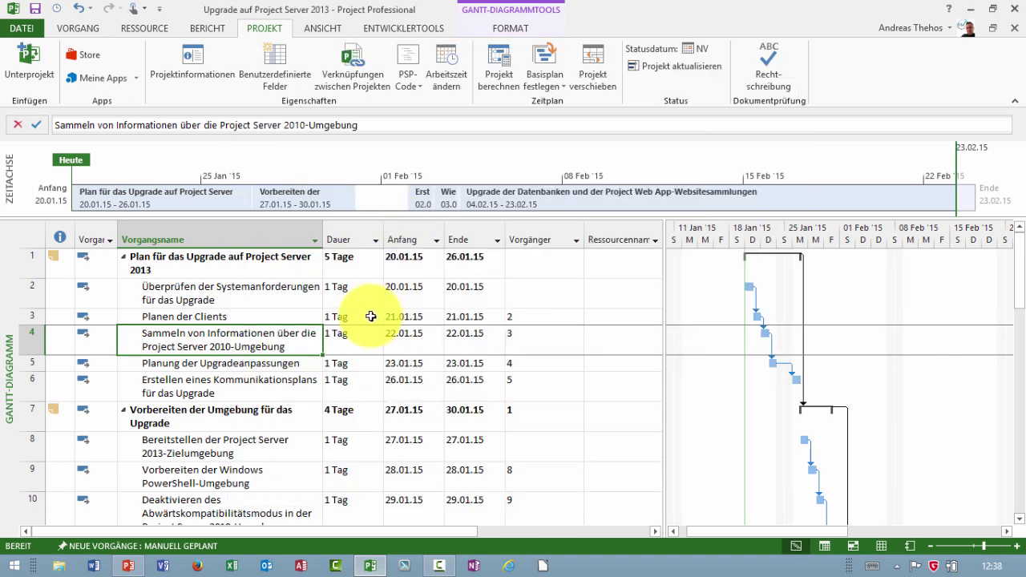
left_click(442, 73)
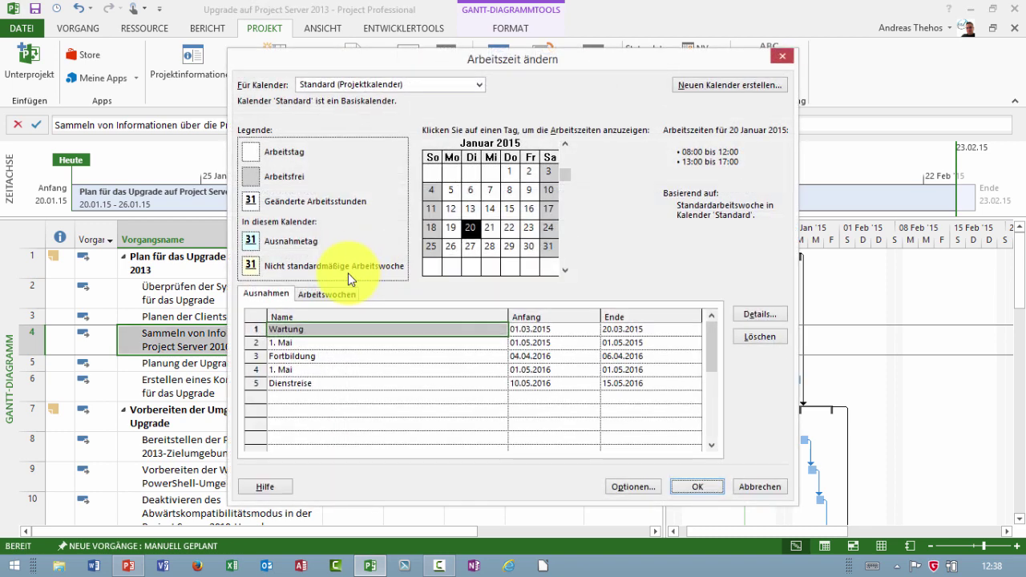
left_click_drag(255, 329, 250, 386)
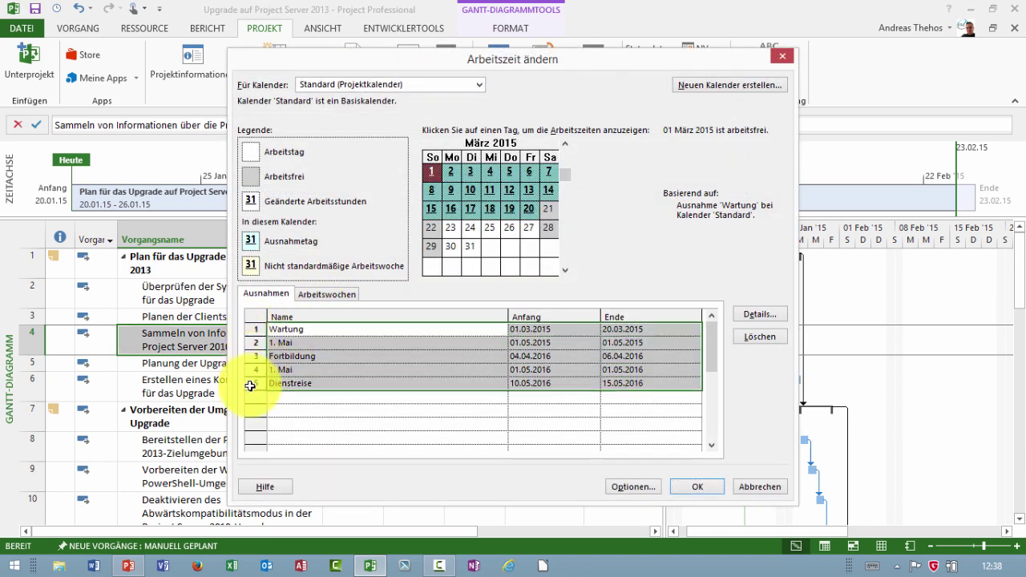
key("Delete")
left_click(699, 489)
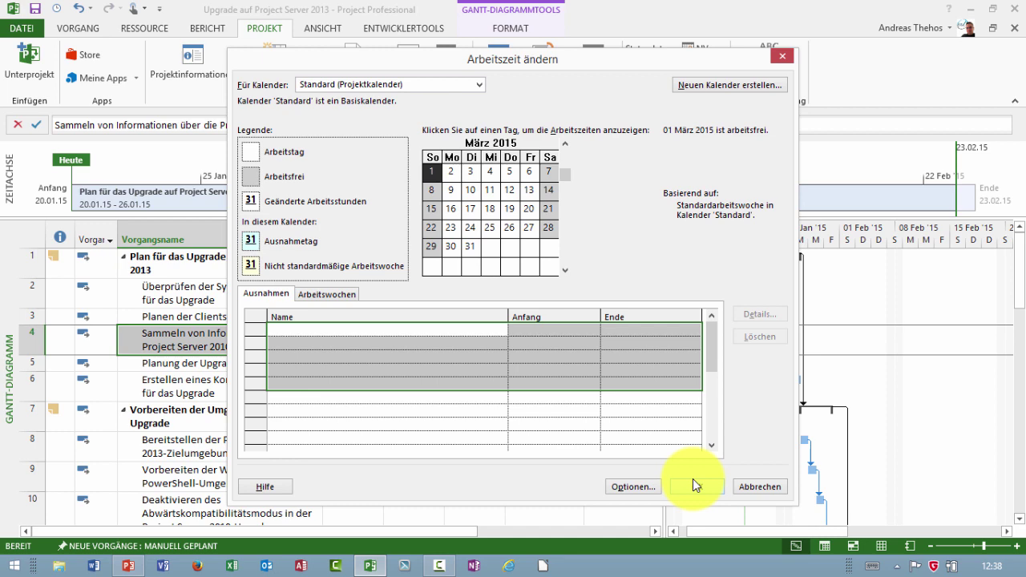
left_click(692, 481)
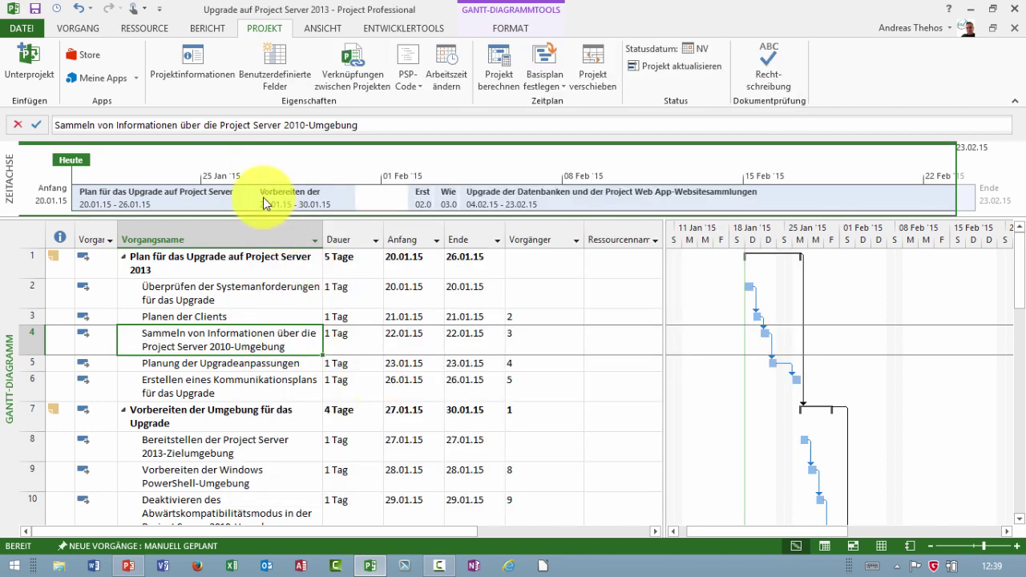
Step: Add Macro1 from the Makros category to the quick access toolbar list
left_click(159, 10)
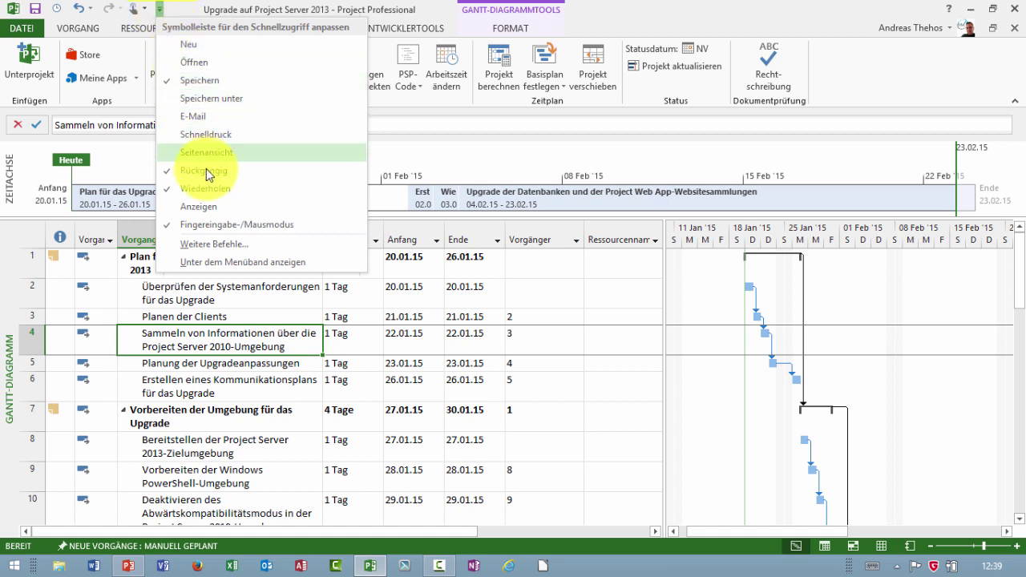
left_click(206, 242)
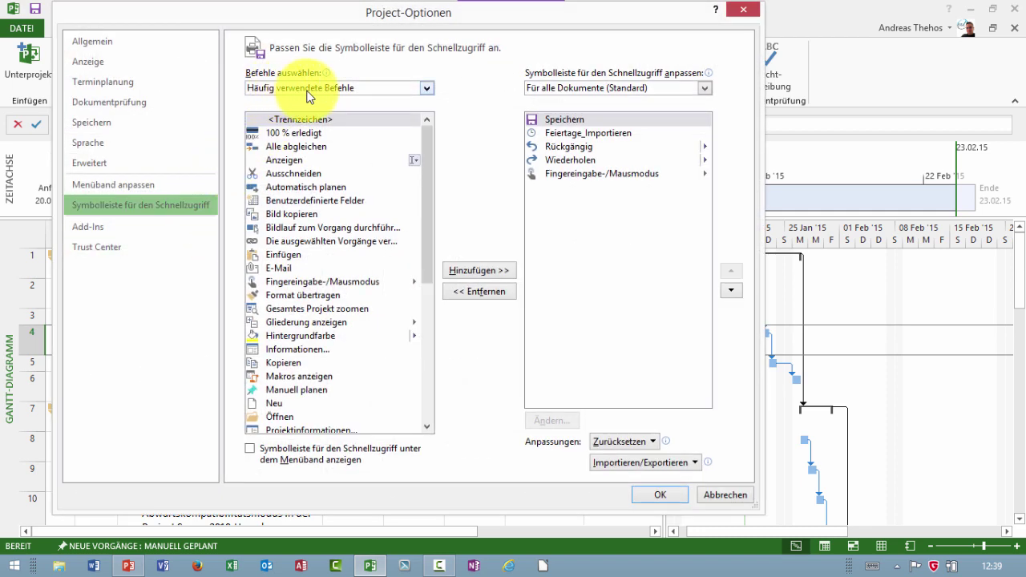
left_click(425, 89)
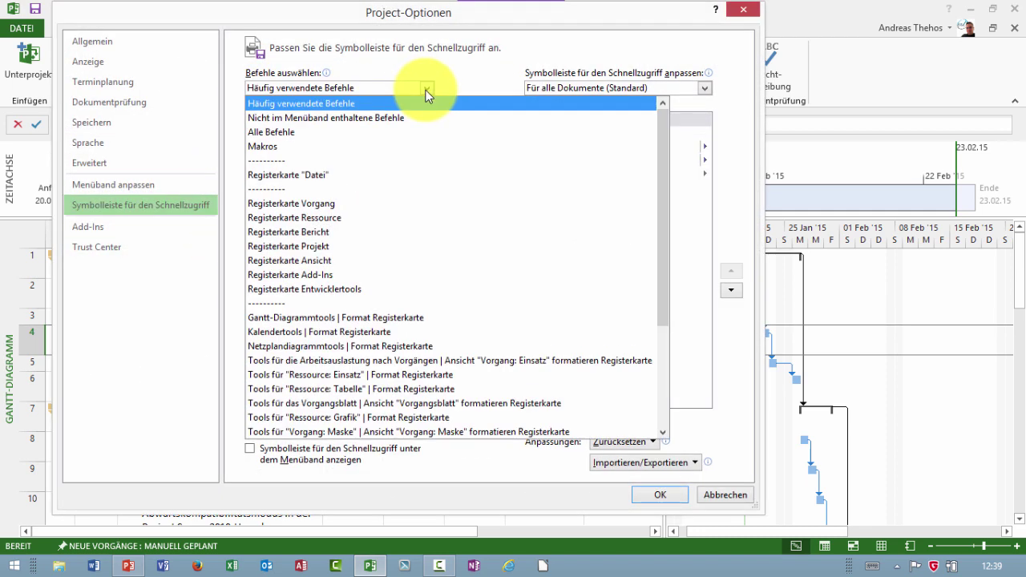
left_click(281, 147)
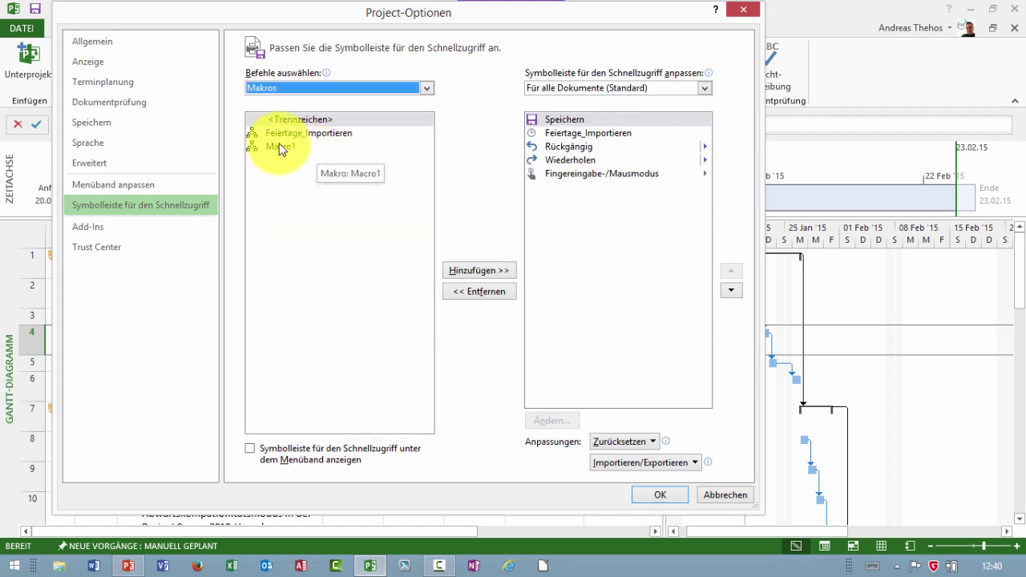
left_click(275, 147)
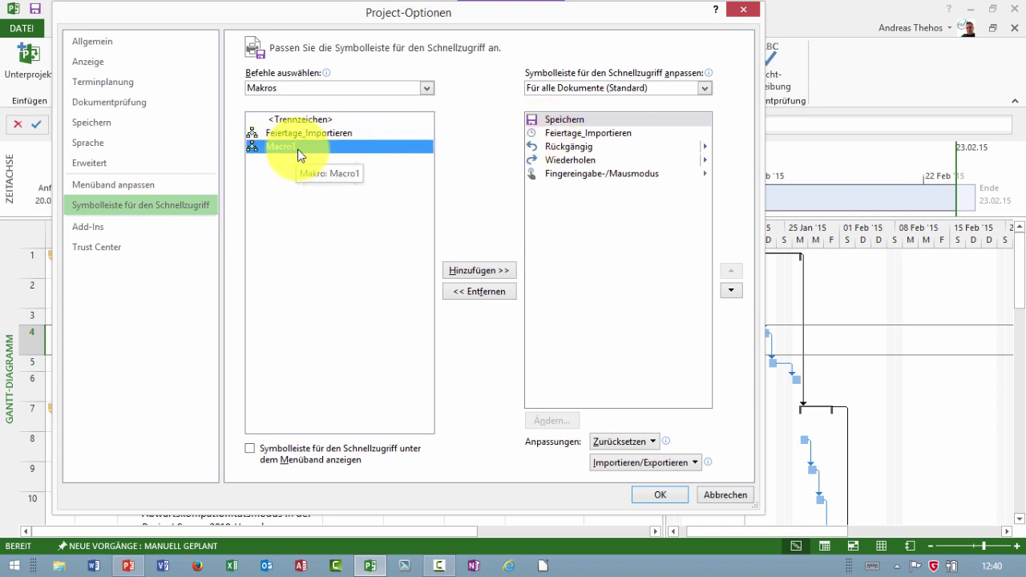
left_click(485, 272)
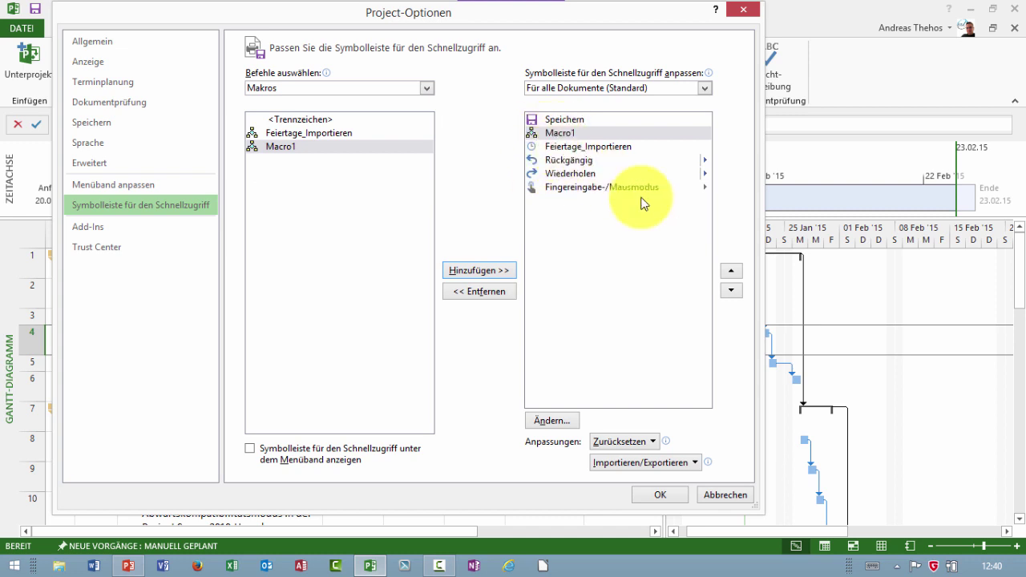
Step: Move Macro1 down to the bottom of the toolbar order
left_click(732, 291)
left_click(732, 291)
left_click(732, 291)
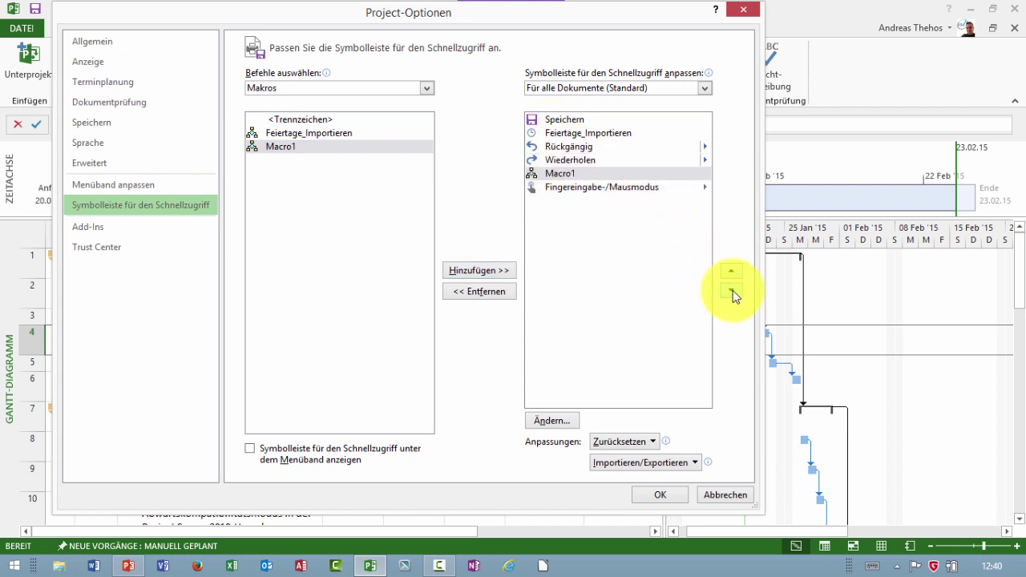
left_click(732, 291)
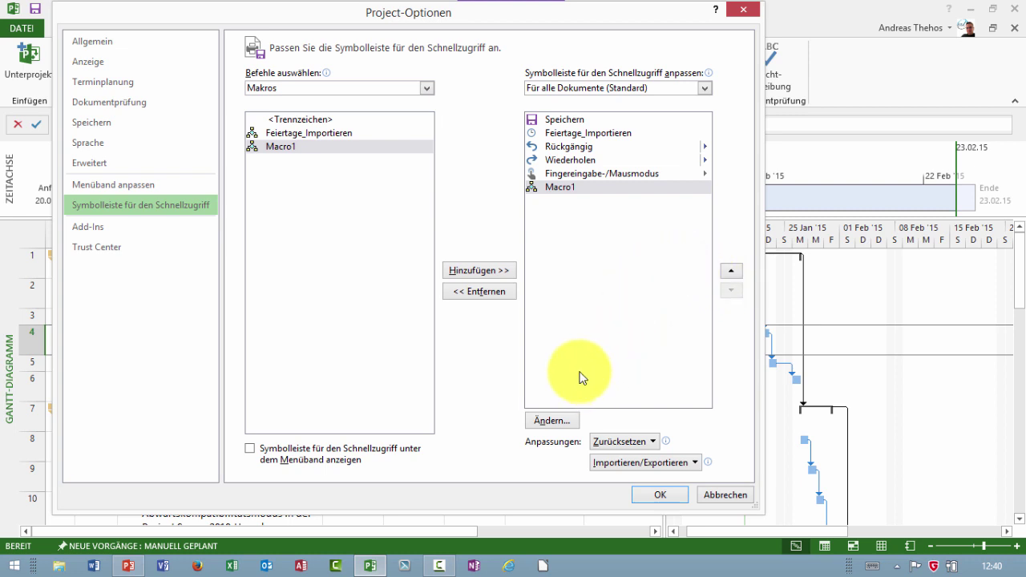
left_click_drag(549, 189, 553, 210)
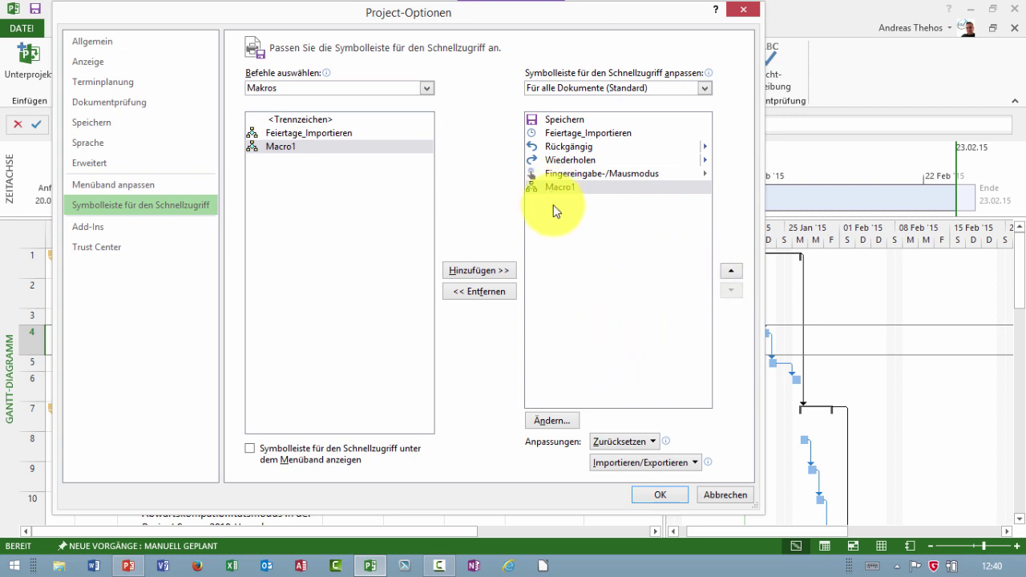
Step: Give Macro1 a new symbol and save the quick access toolbar changes
left_click(548, 419)
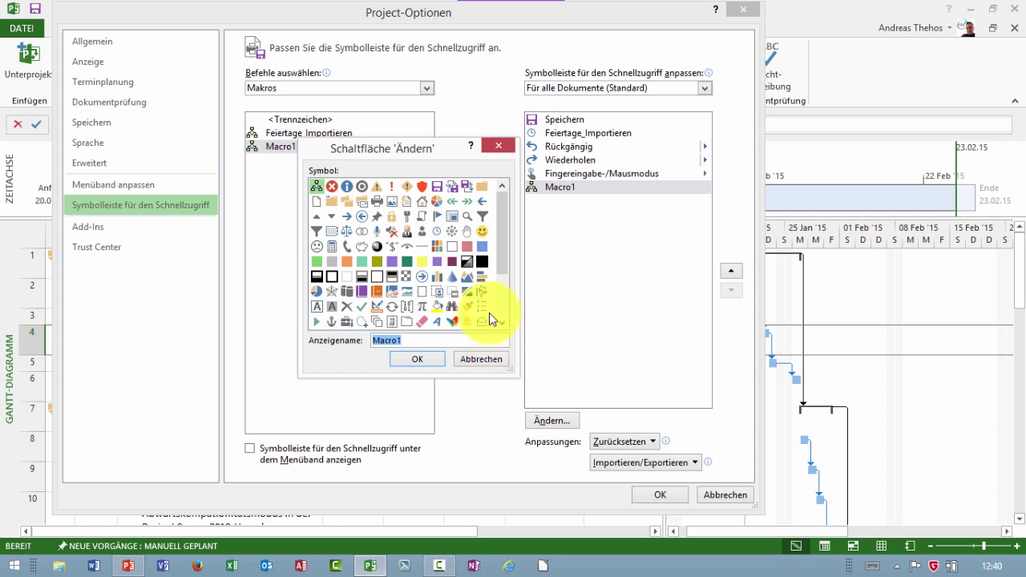
left_click_drag(503, 255, 503, 292)
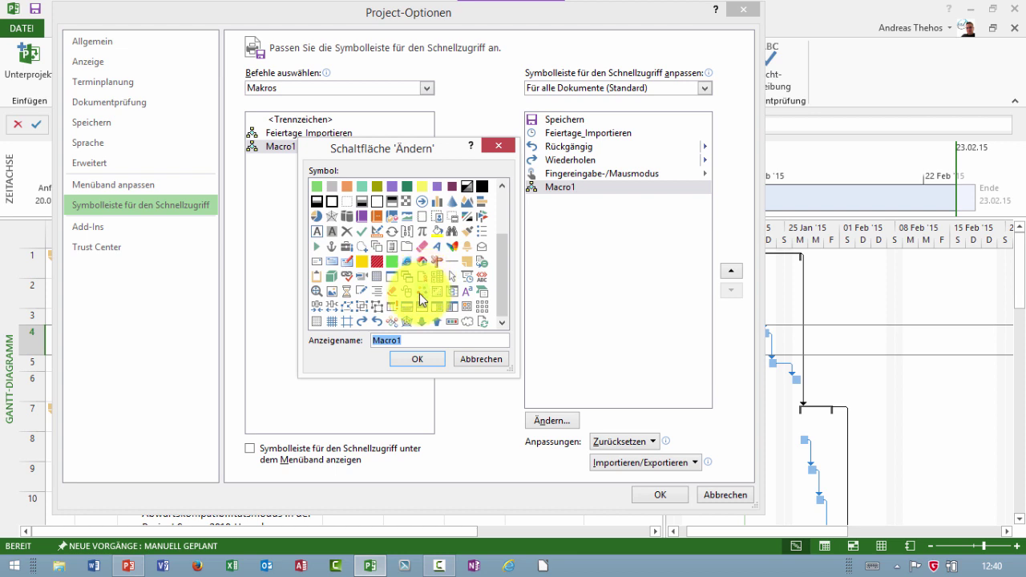
left_click(392, 295)
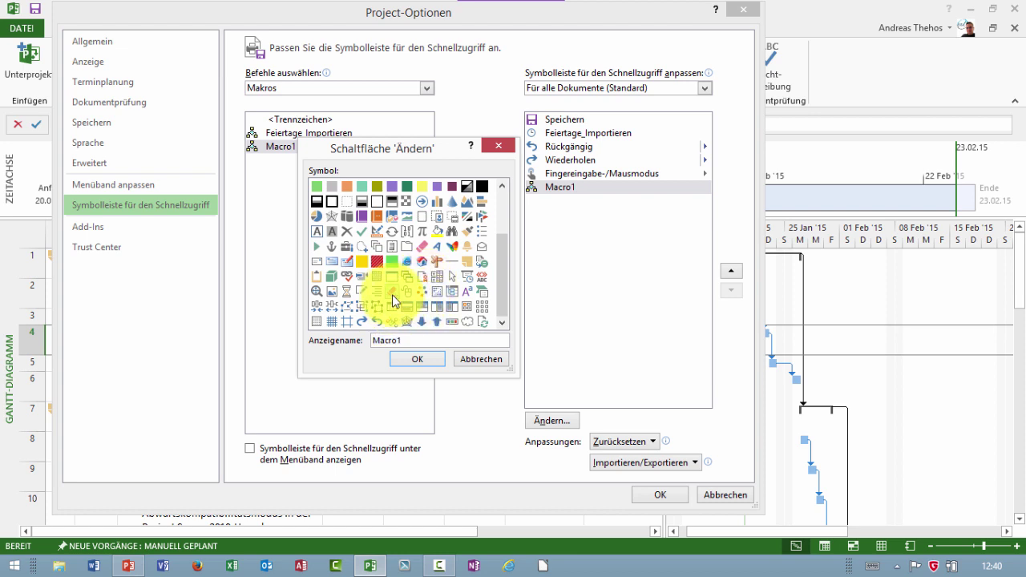
left_click(428, 368)
left_click(653, 497)
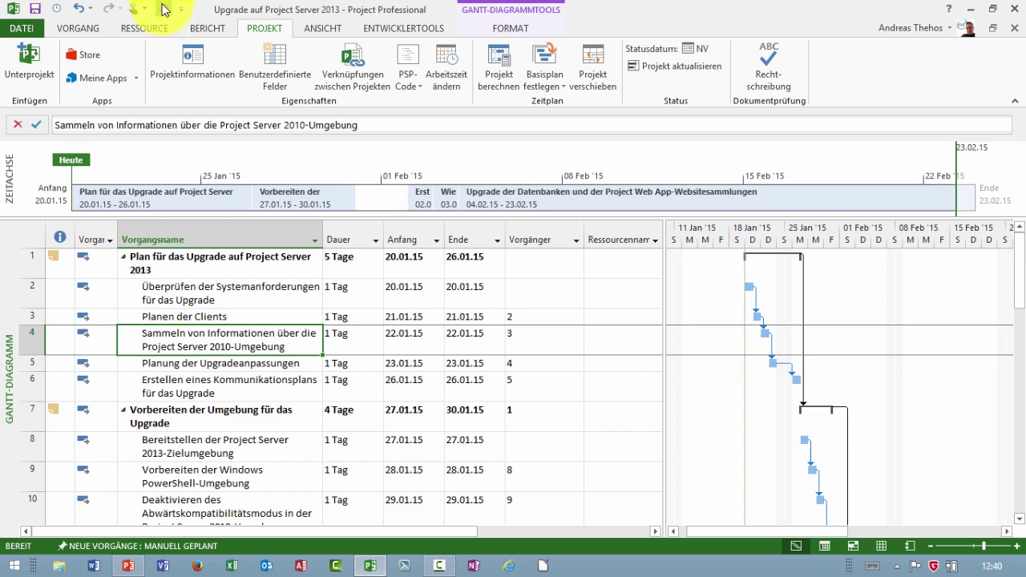
Step: Delete the Video exception from the Standard calendar's working time
left_click(449, 60)
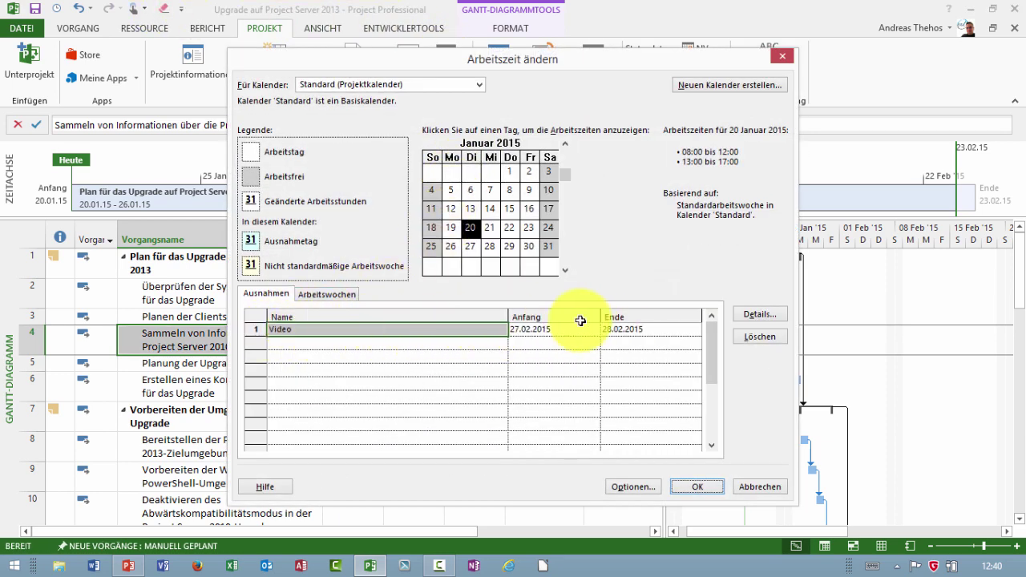
left_click(756, 336)
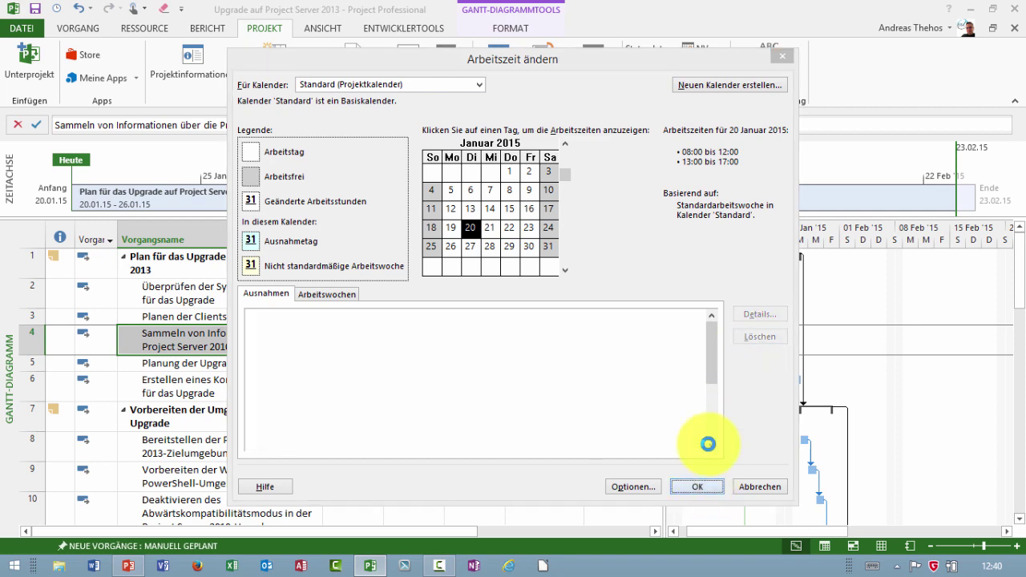
left_click(702, 485)
Step: Remove a macro button from the quick access toolbar
right_click(164, 10)
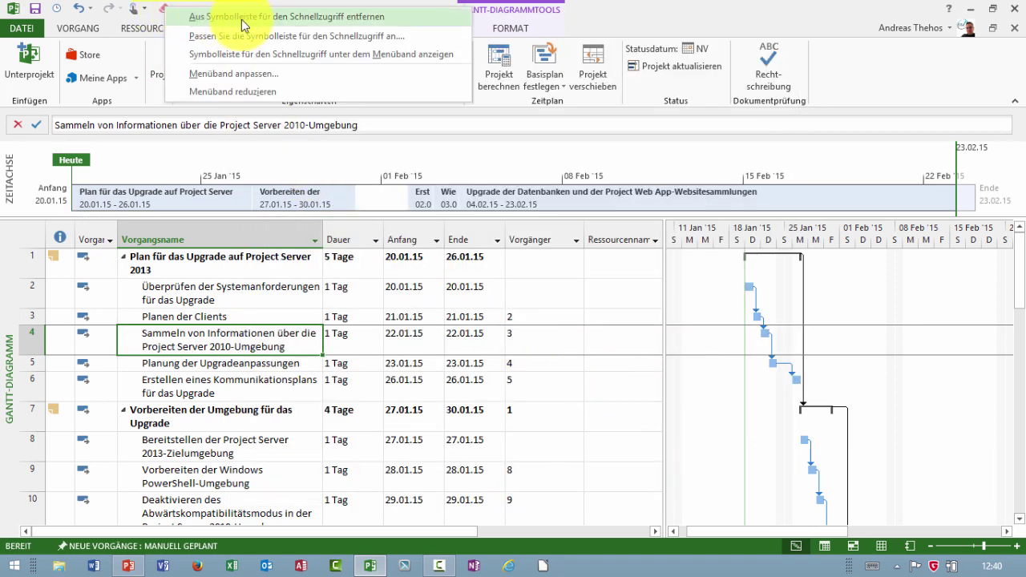
left_click(347, 18)
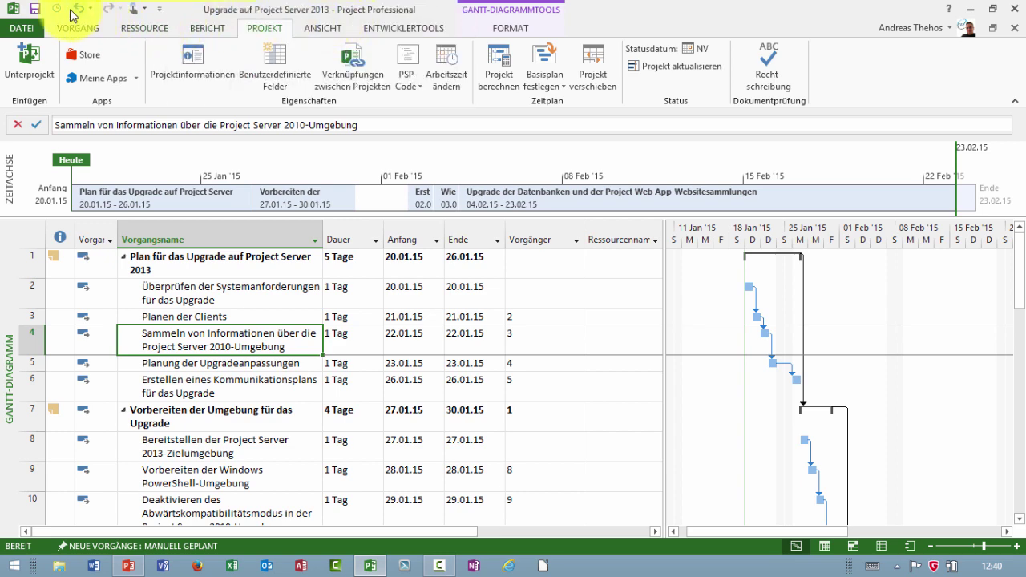
right_click(56, 8)
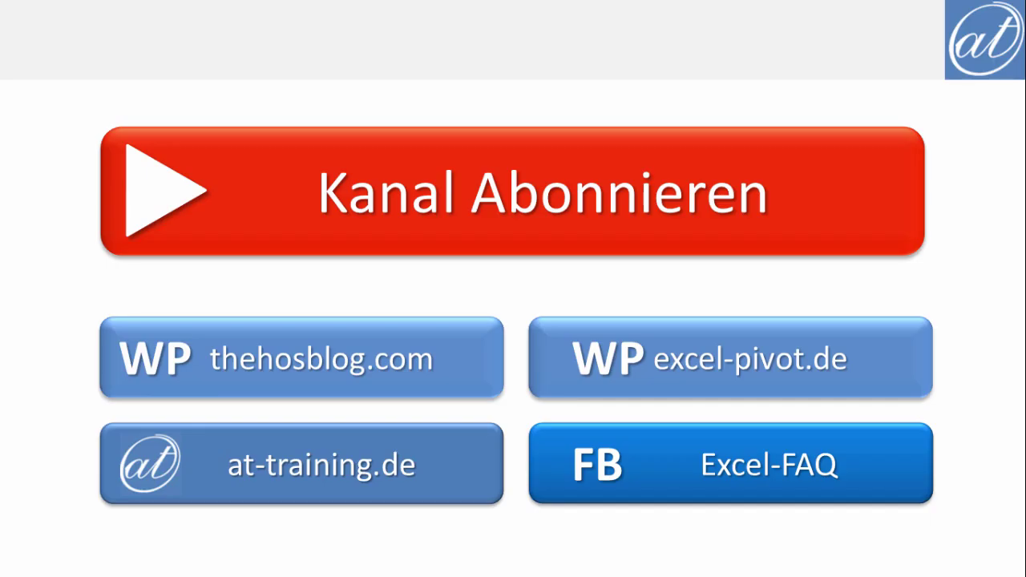